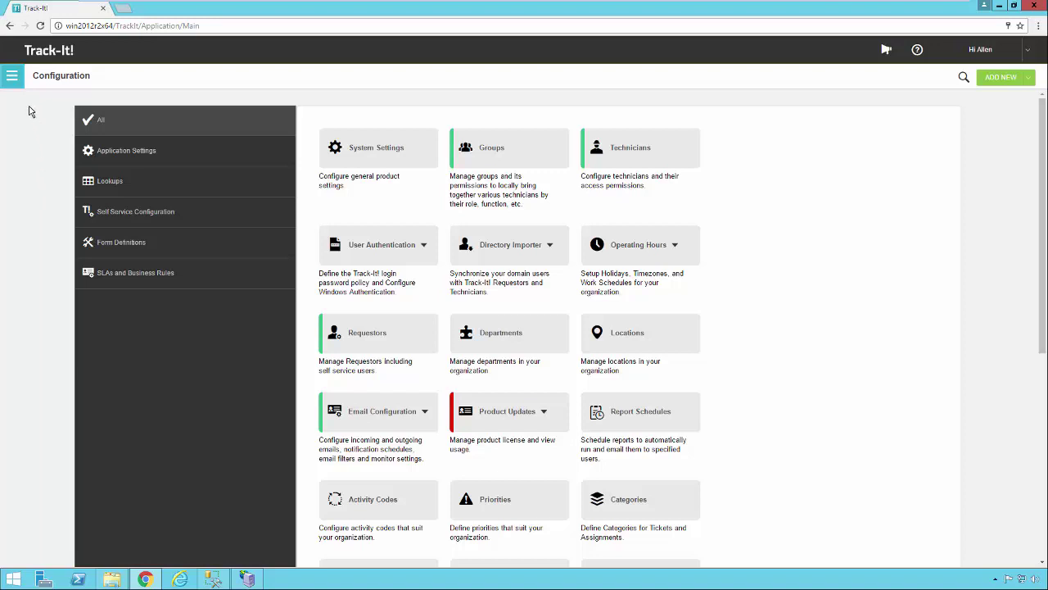
Step: Open the Business Rules list under SLAs and Business Rules in Configuration and select the rule for creating tickets via email with any subject
left_click(13, 82)
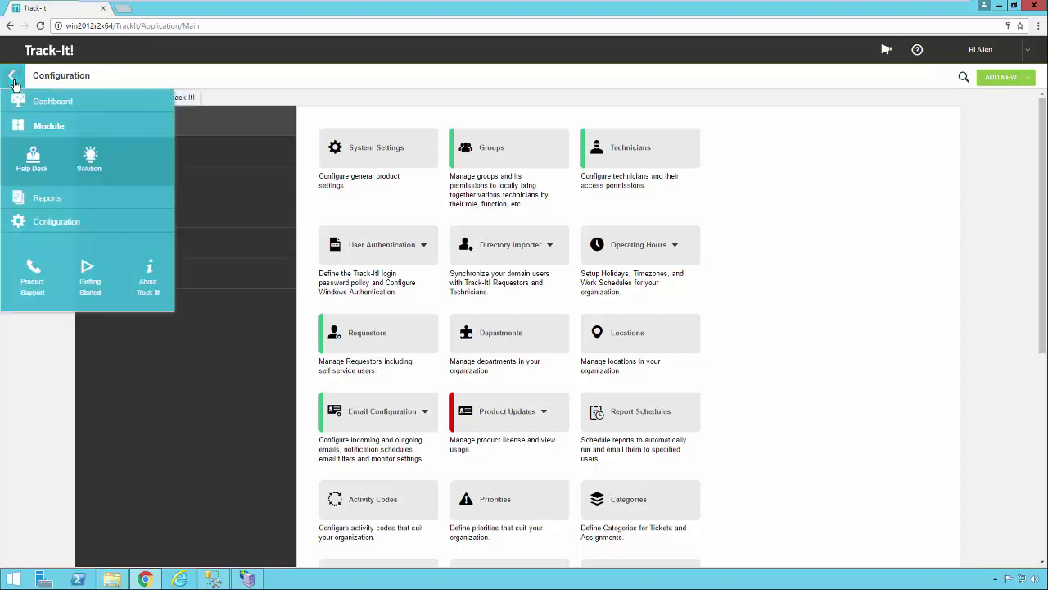
left_click(52, 232)
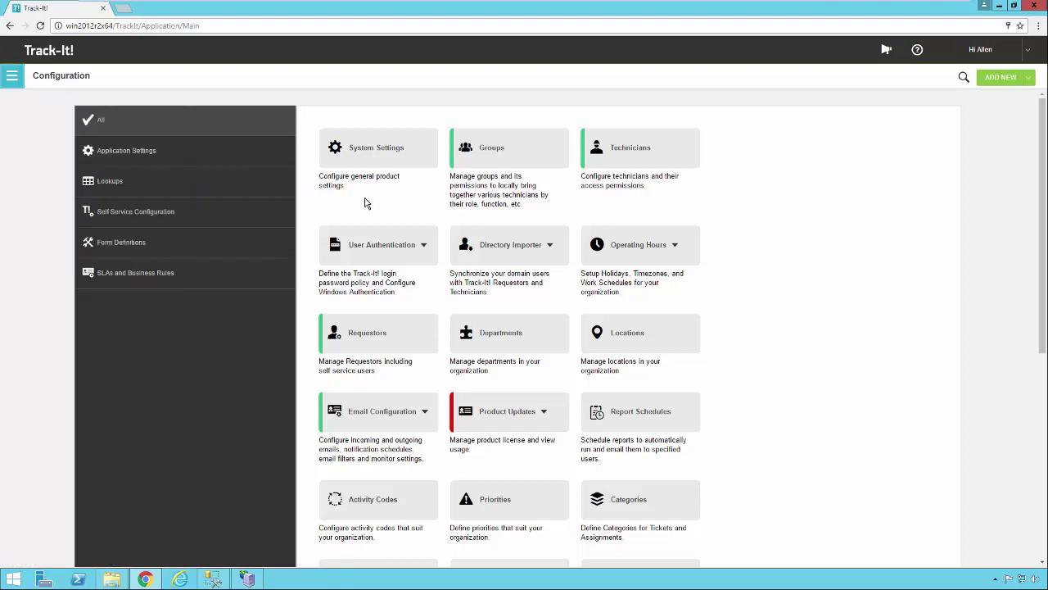
left_click(154, 281)
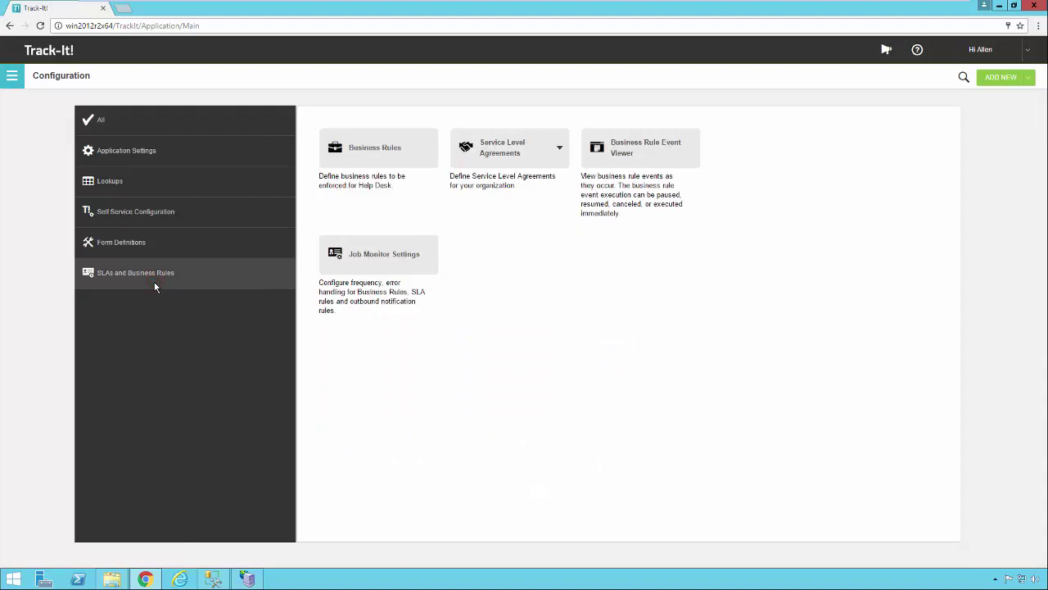
left_click(407, 158)
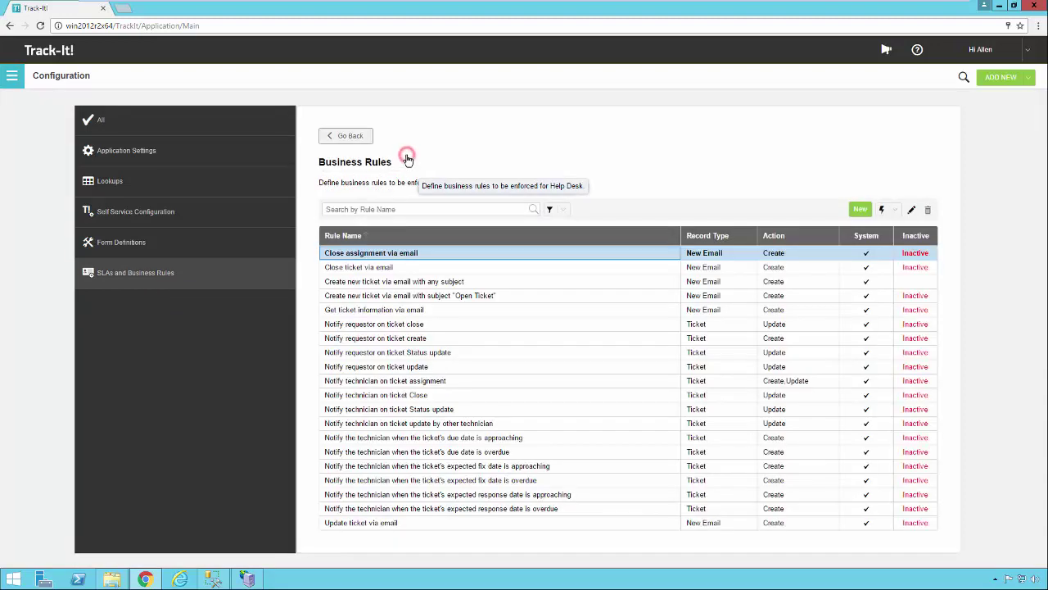
left_click(578, 283)
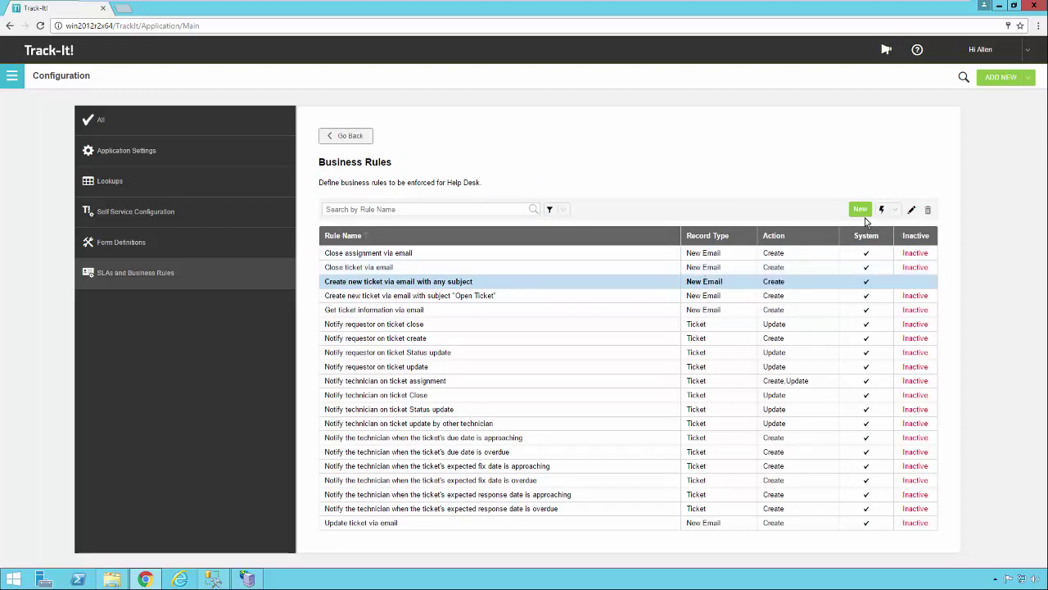
Step: Start a new business rule and name it "Rule Name", leaving the description empty
left_click(860, 211)
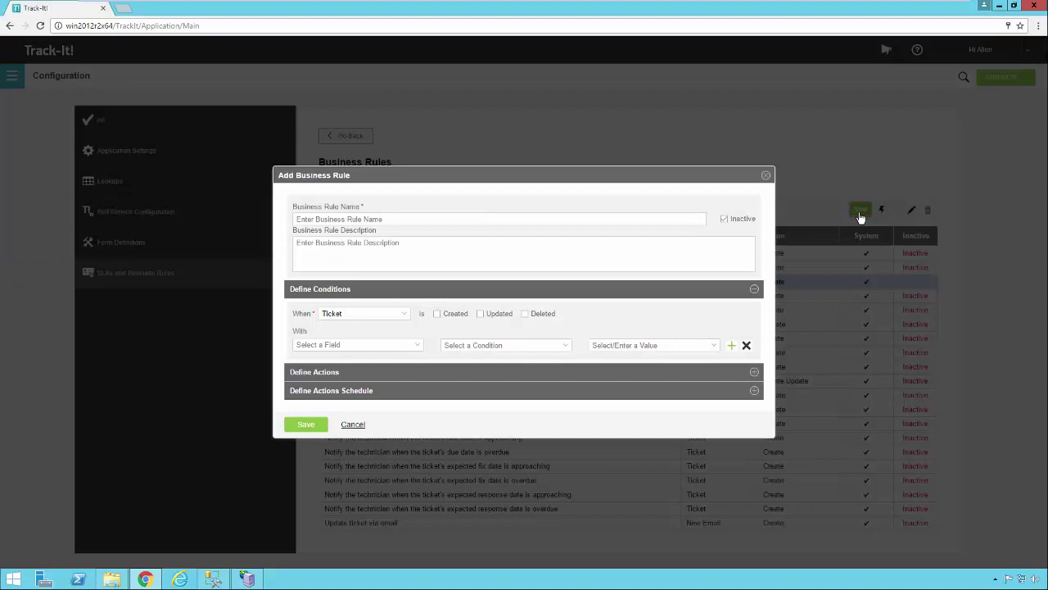
left_click(377, 218)
type("Rule Name")
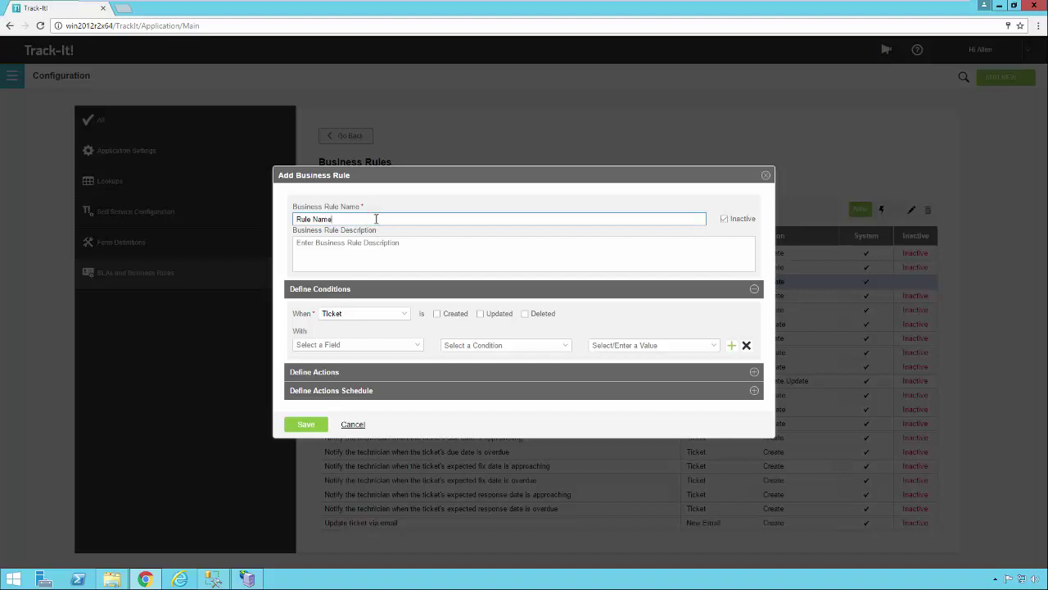
left_click(370, 244)
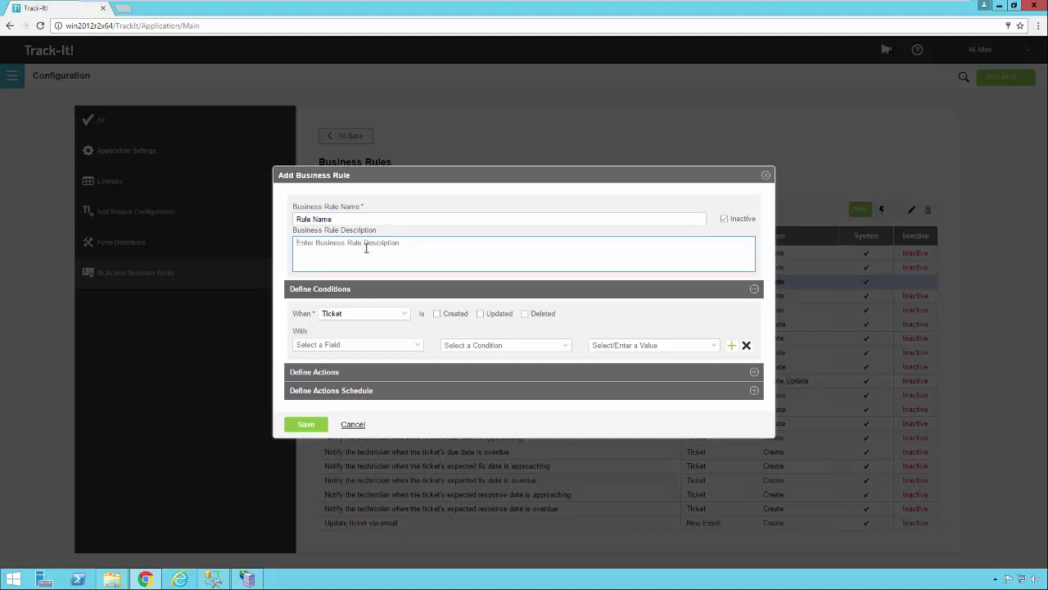
Step: Try New Email Received as the rule's trigger record, and settle on Ticket with Created as the event
left_click(404, 318)
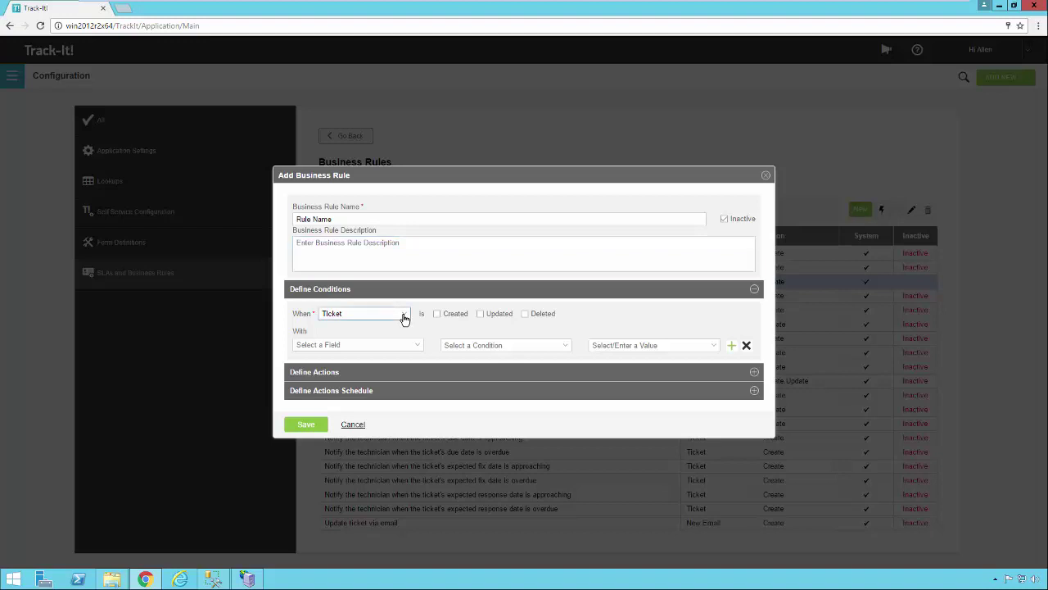
left_click(404, 319)
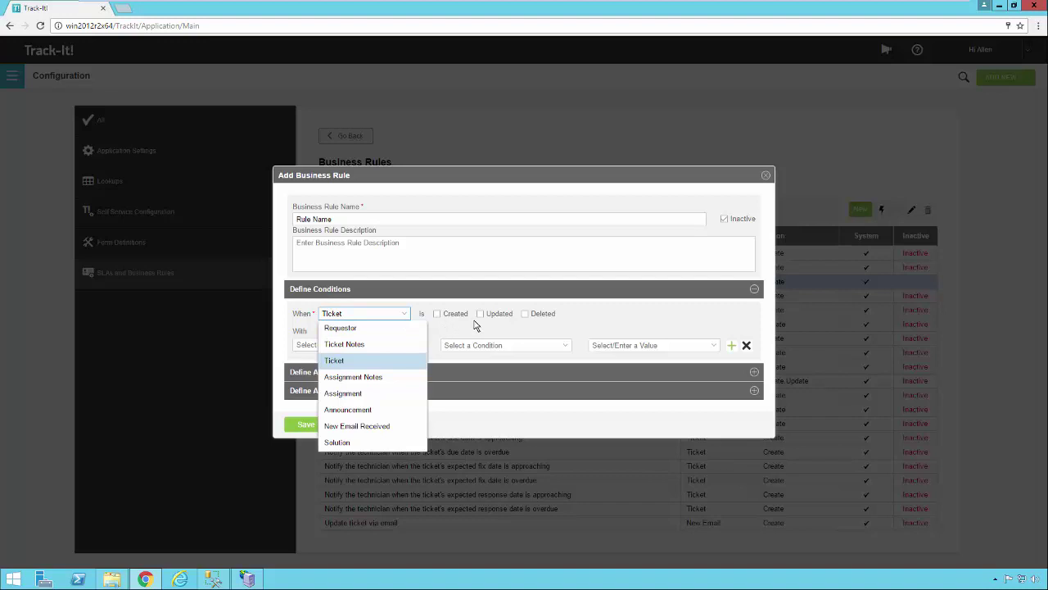
left_click(391, 424)
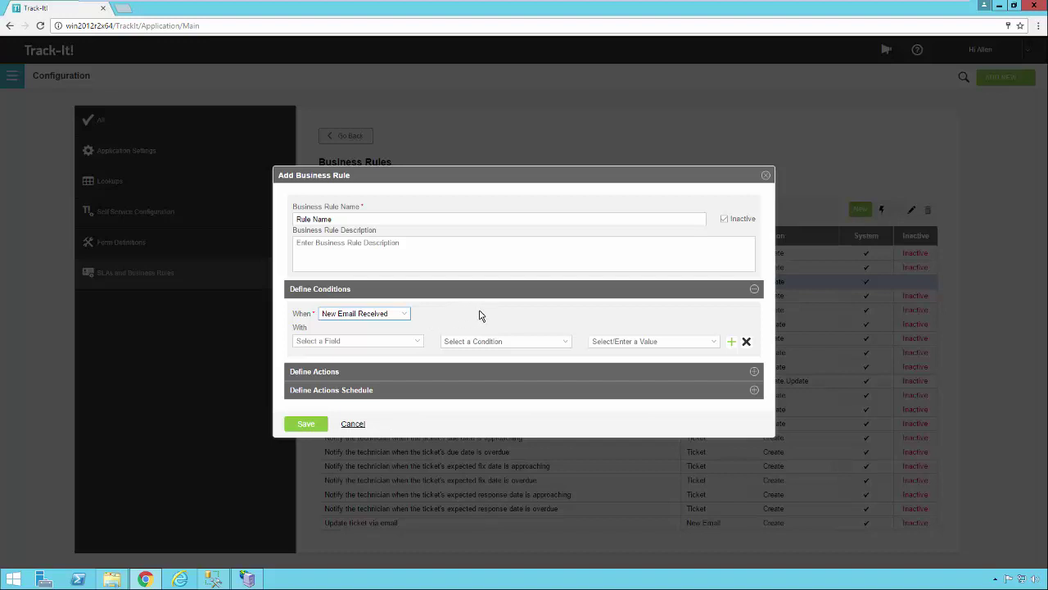
left_click(405, 318)
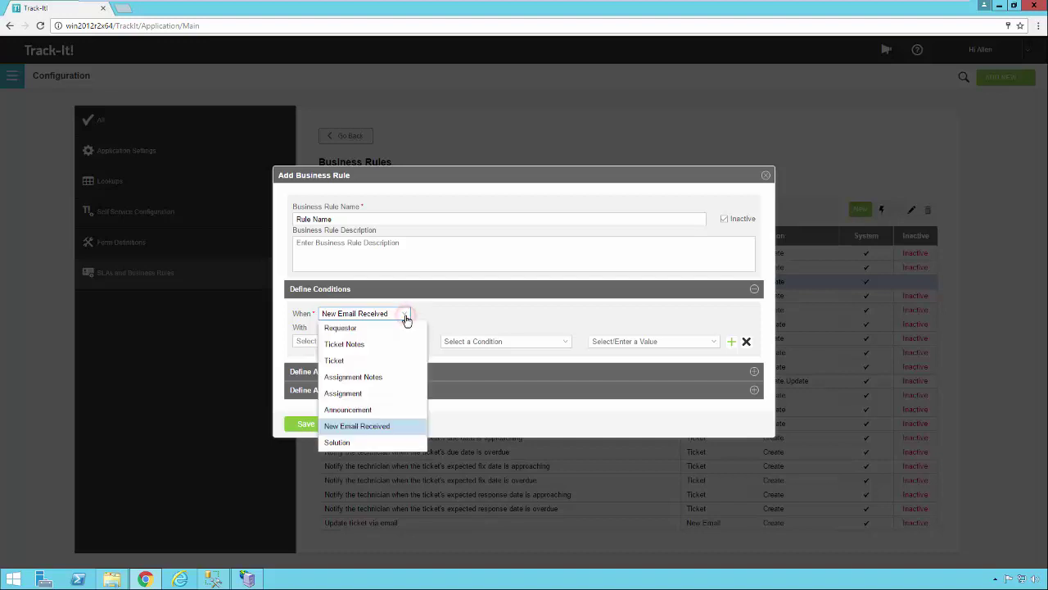
left_click(360, 363)
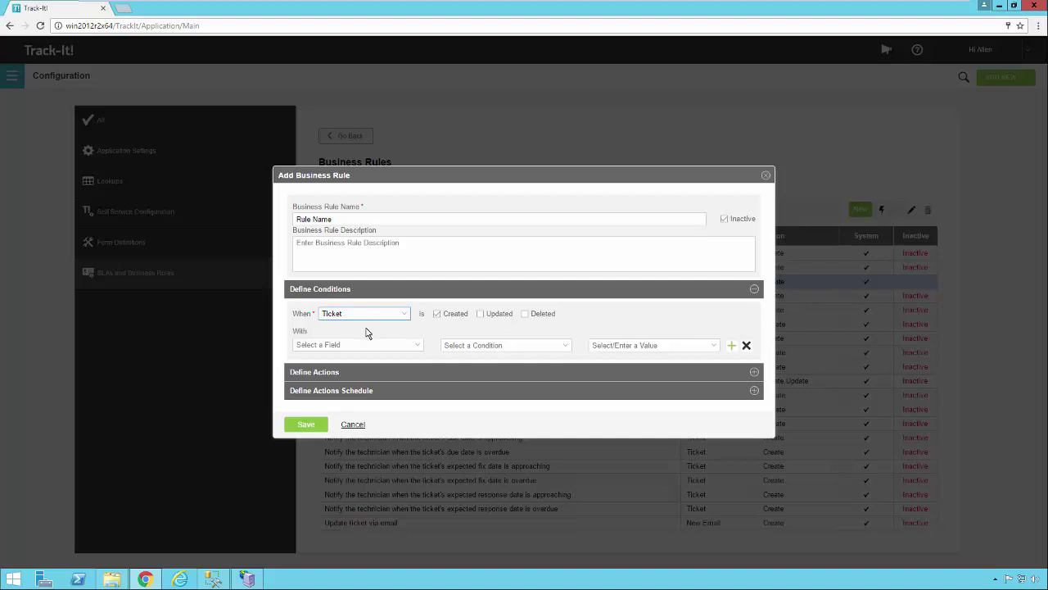
Step: Look over the available fields and operators for the first condition and choose Requestor as its field
left_click(418, 344)
left_click(418, 344)
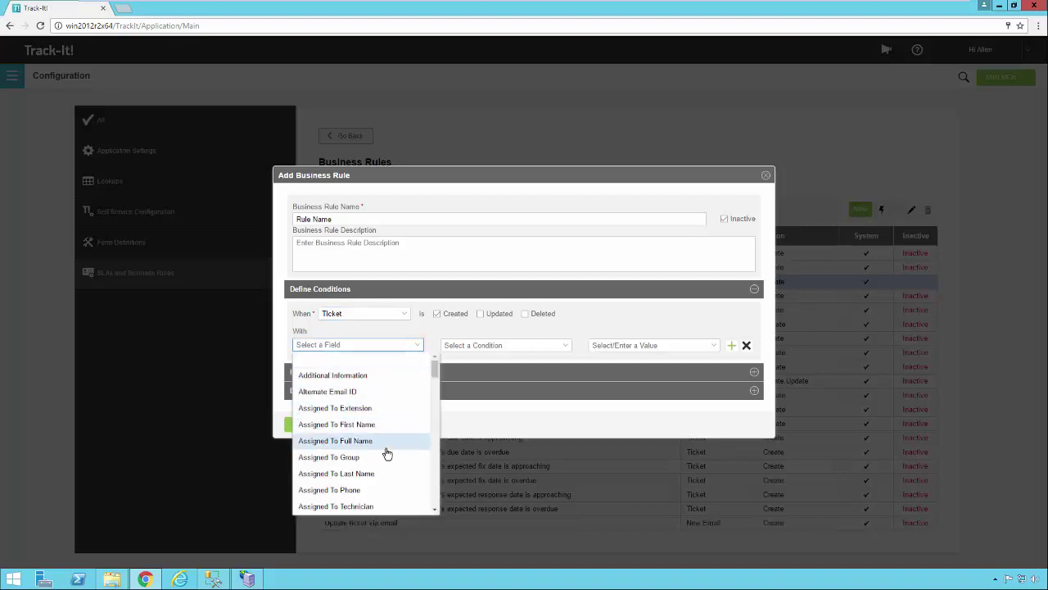
left_click(565, 346)
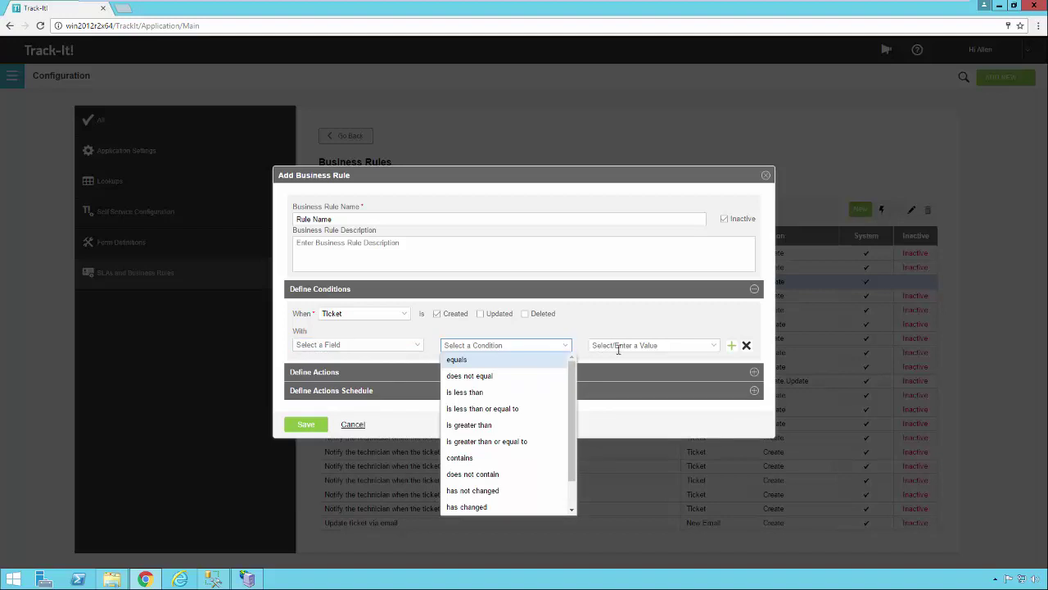
left_click(417, 347)
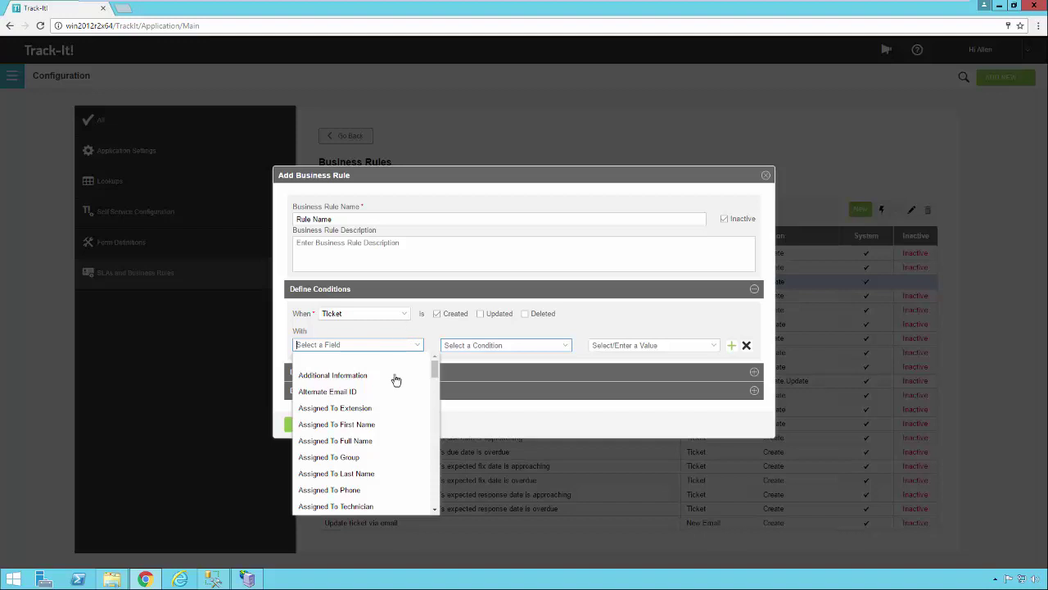
left_click_drag(435, 368, 436, 464)
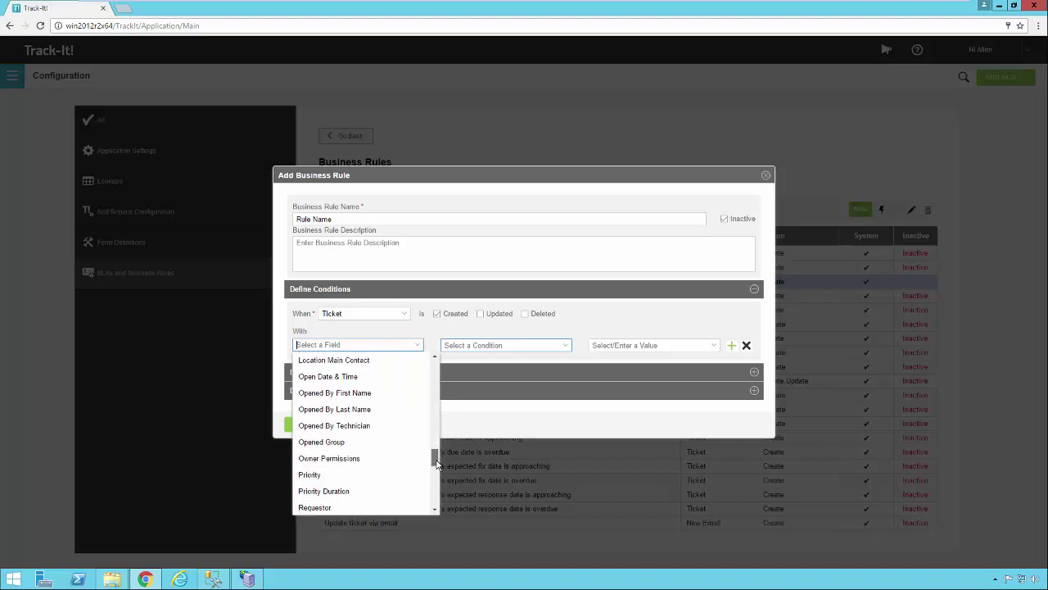
scroll(381, 471, "down", 1)
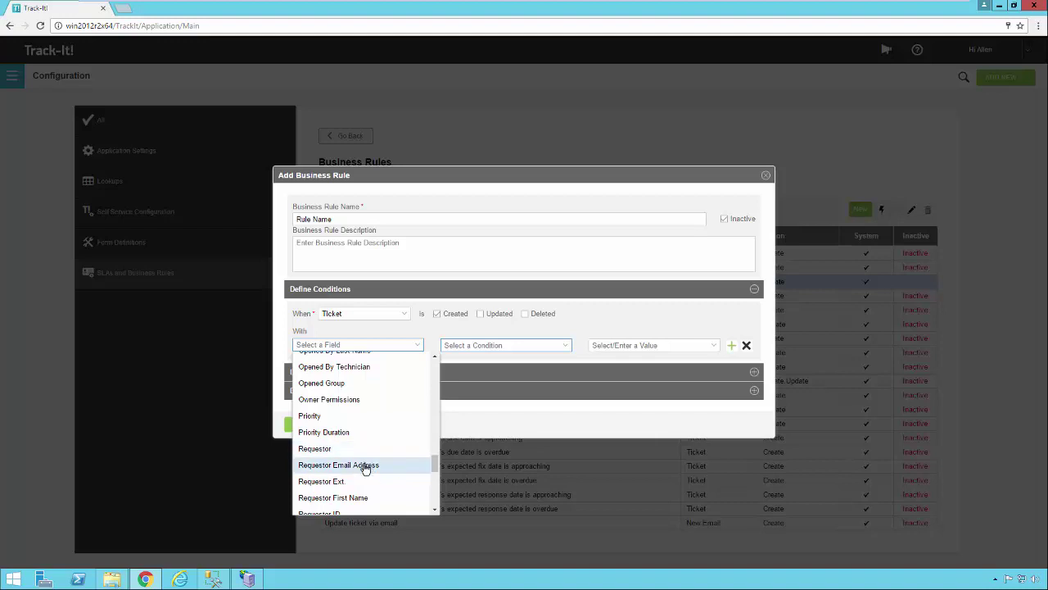
left_click_drag(436, 467, 436, 482)
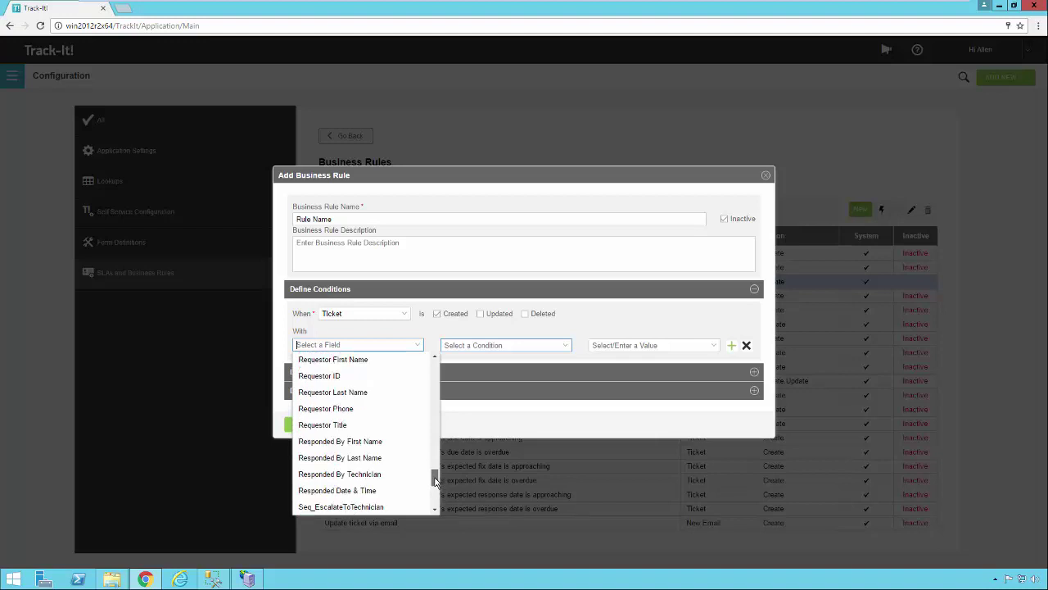
left_click(435, 358)
left_click(435, 357)
left_click(435, 358)
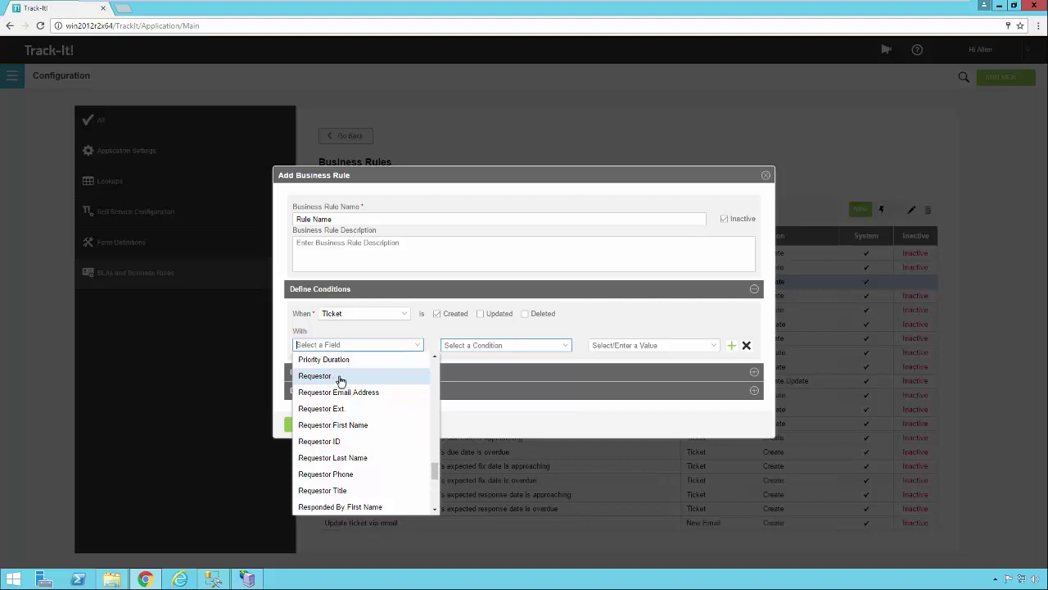
left_click(341, 376)
Step: Complete the Requestor condition with the operator equals and a listed requestor's name as the value
left_click(563, 347)
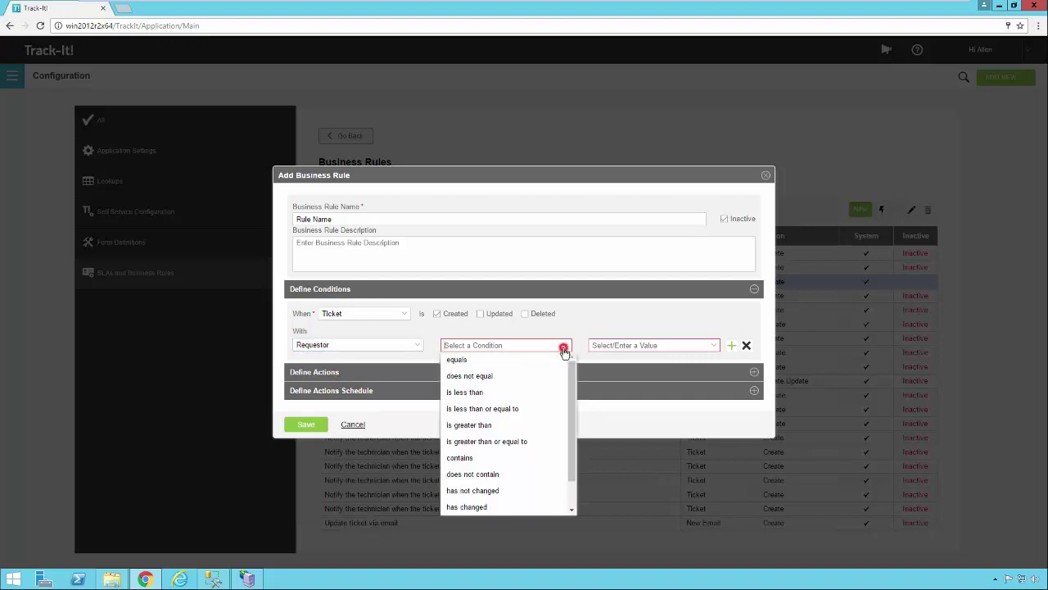
left_click(547, 358)
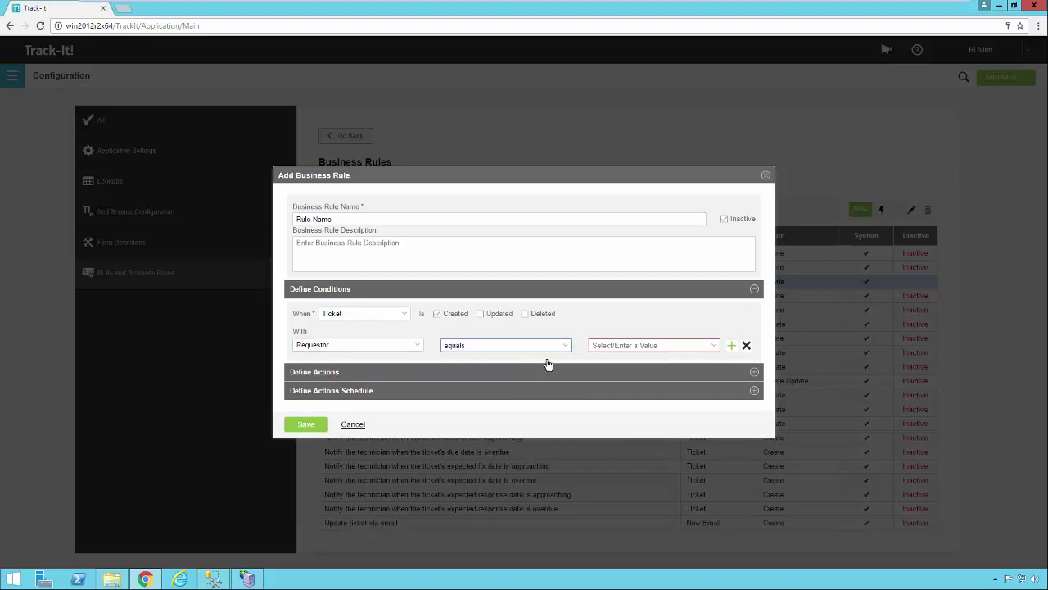
left_click(714, 345)
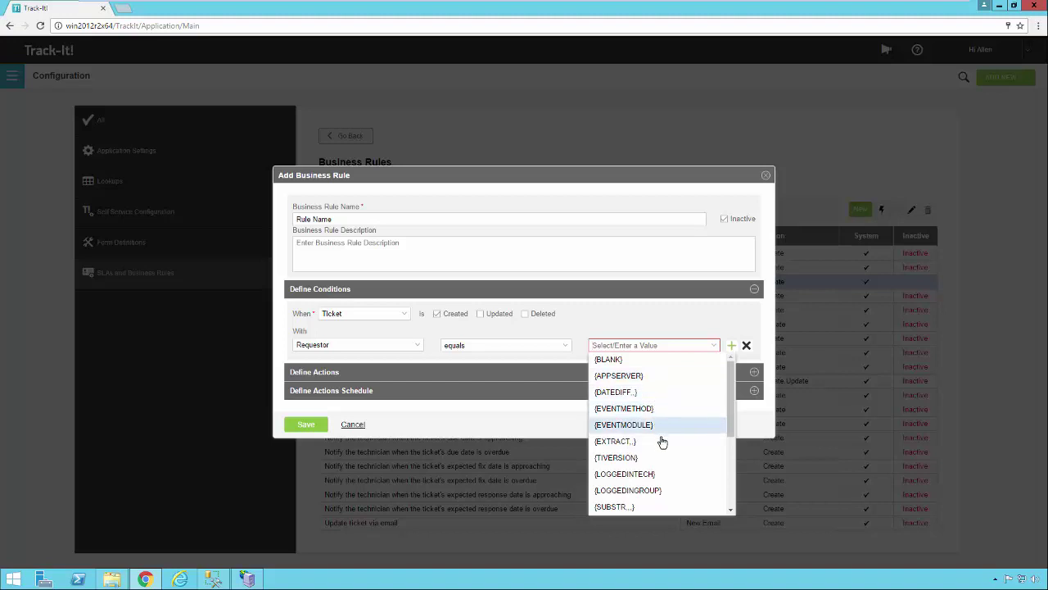
left_click_drag(732, 423, 725, 490)
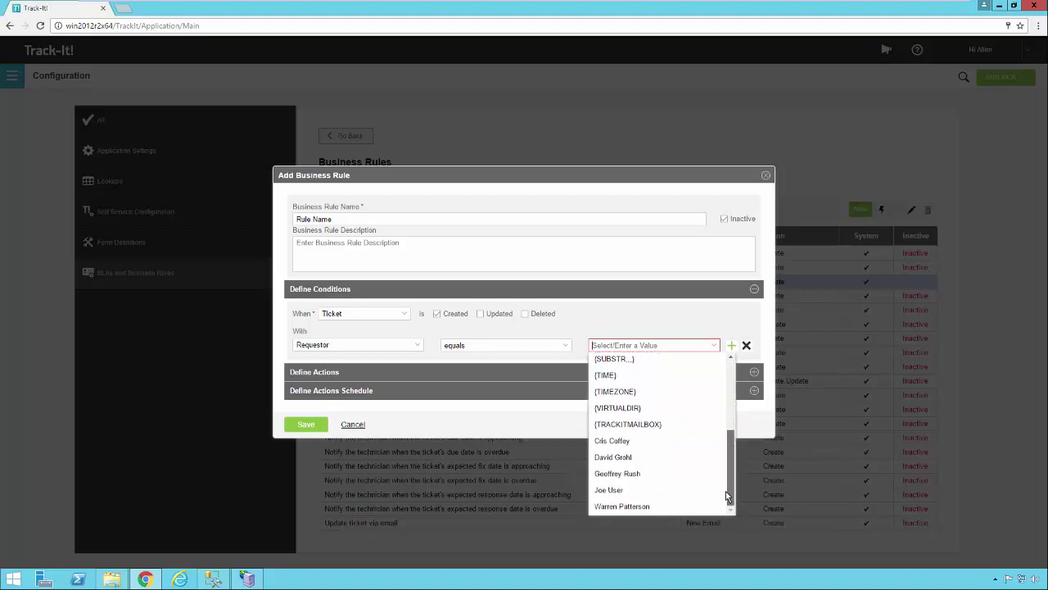
left_click(663, 491)
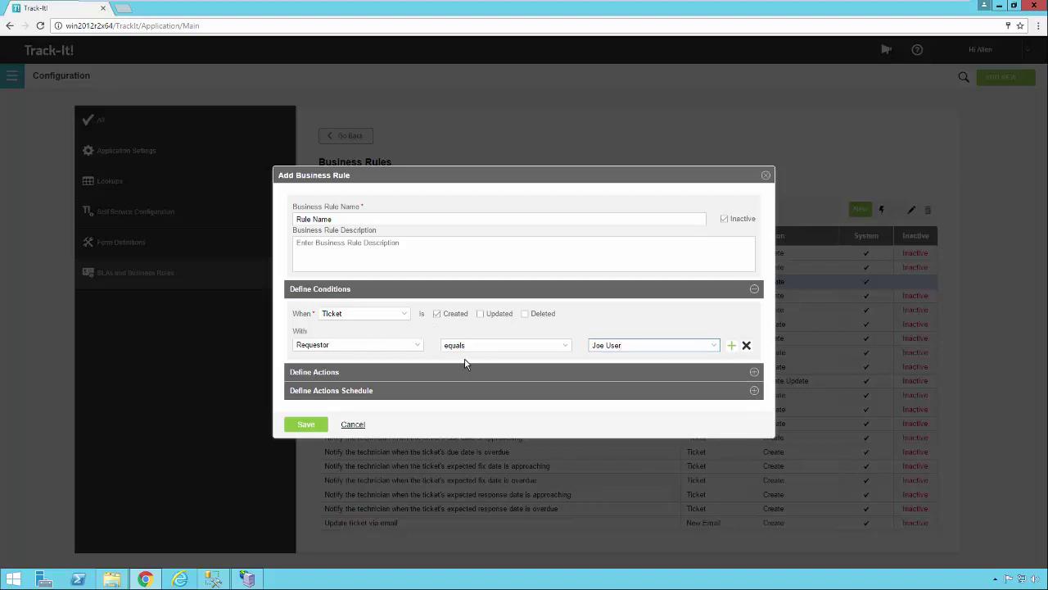
left_click(608, 359)
Step: Add a second condition joined by Or, with Category equals Email Services
left_click(731, 348)
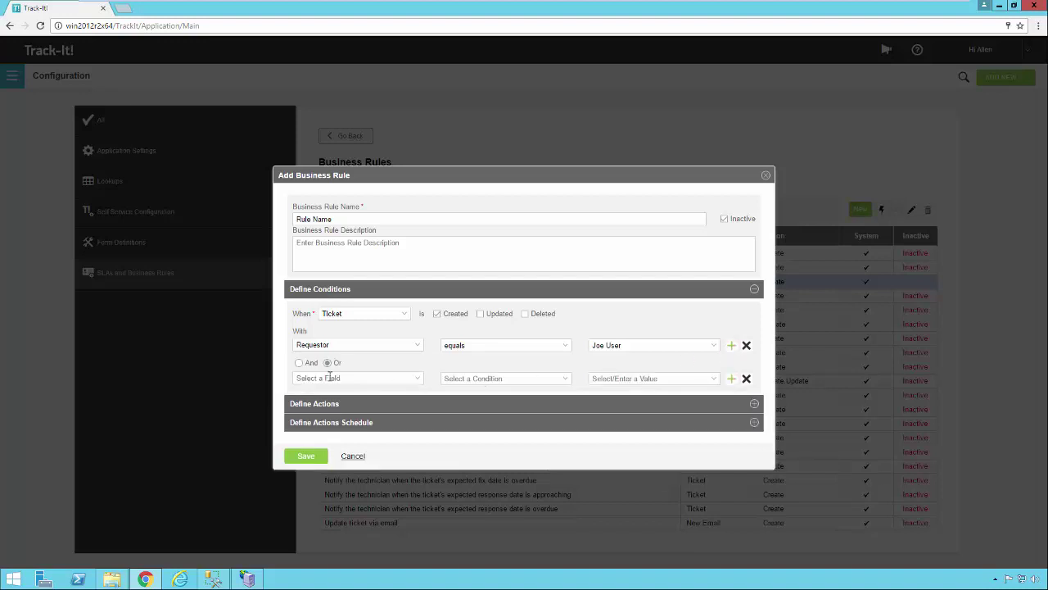
left_click(419, 383)
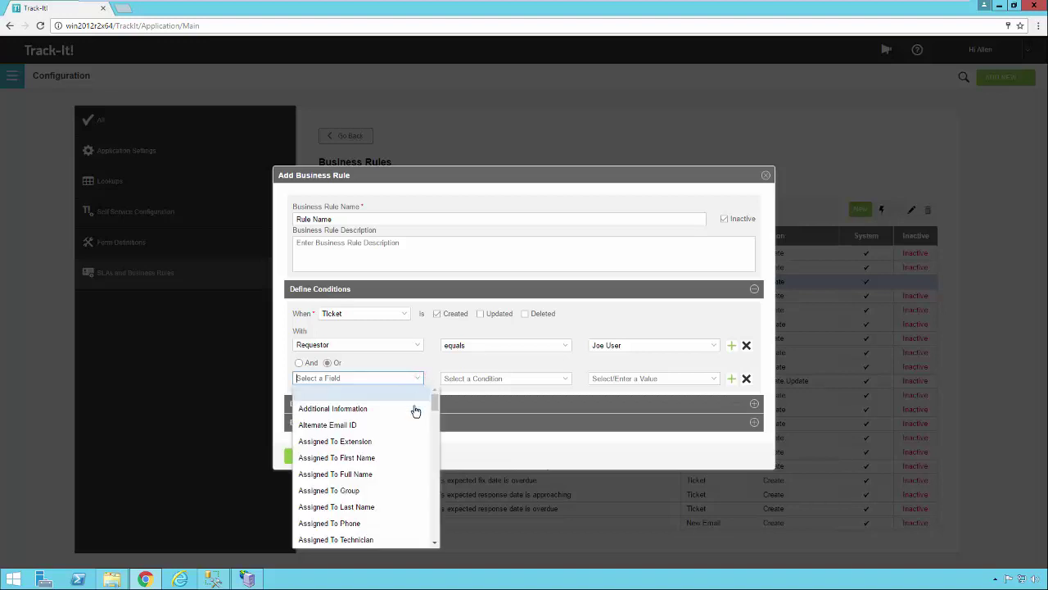
scroll(393, 473, "down", 5)
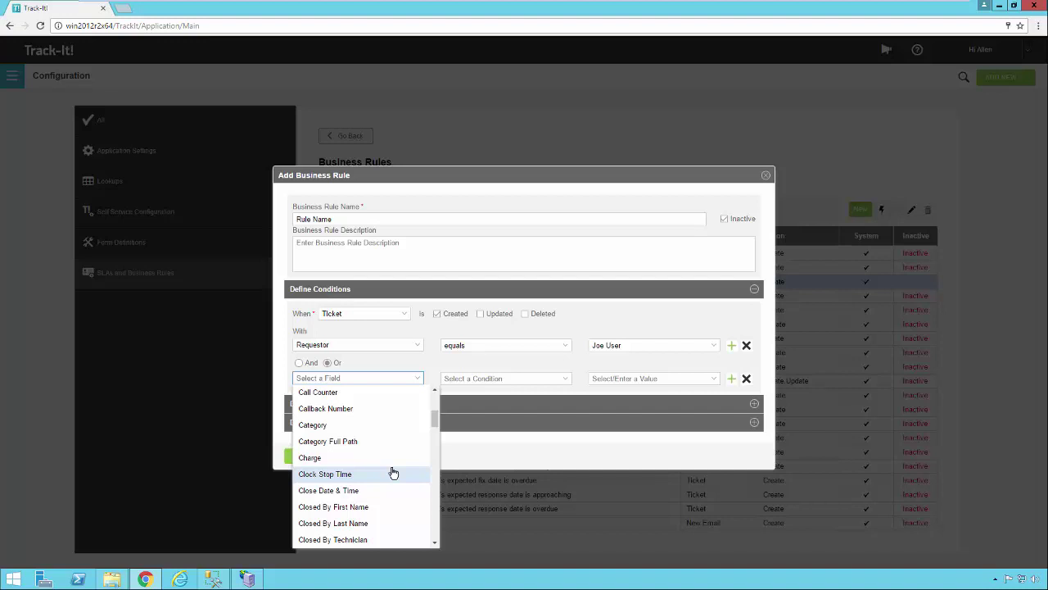
left_click(368, 425)
left_click(563, 379)
left_click(546, 397)
left_click(713, 378)
scroll(630, 490, "down", 3)
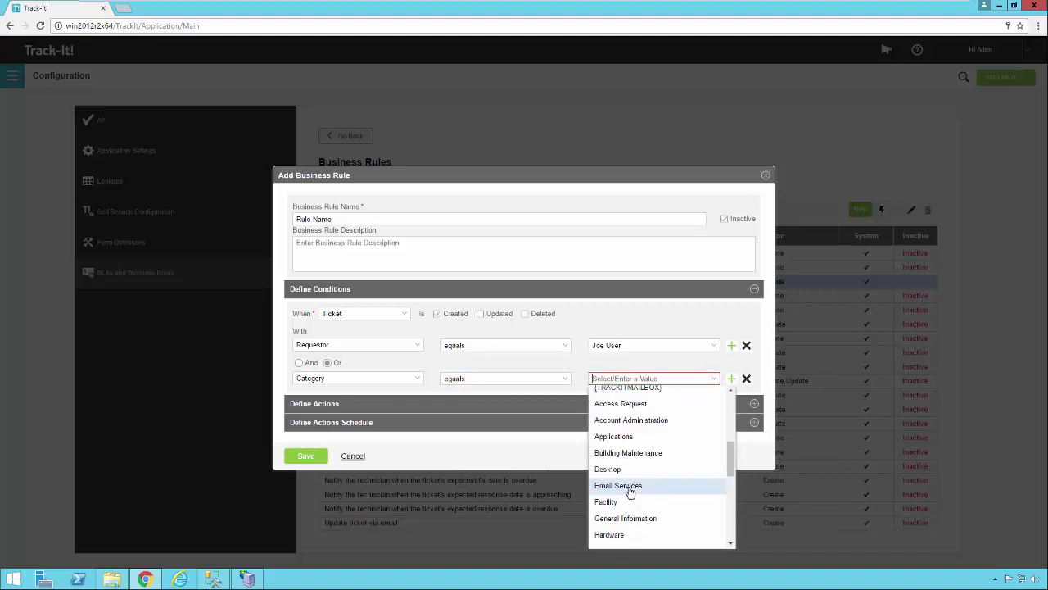
left_click(629, 486)
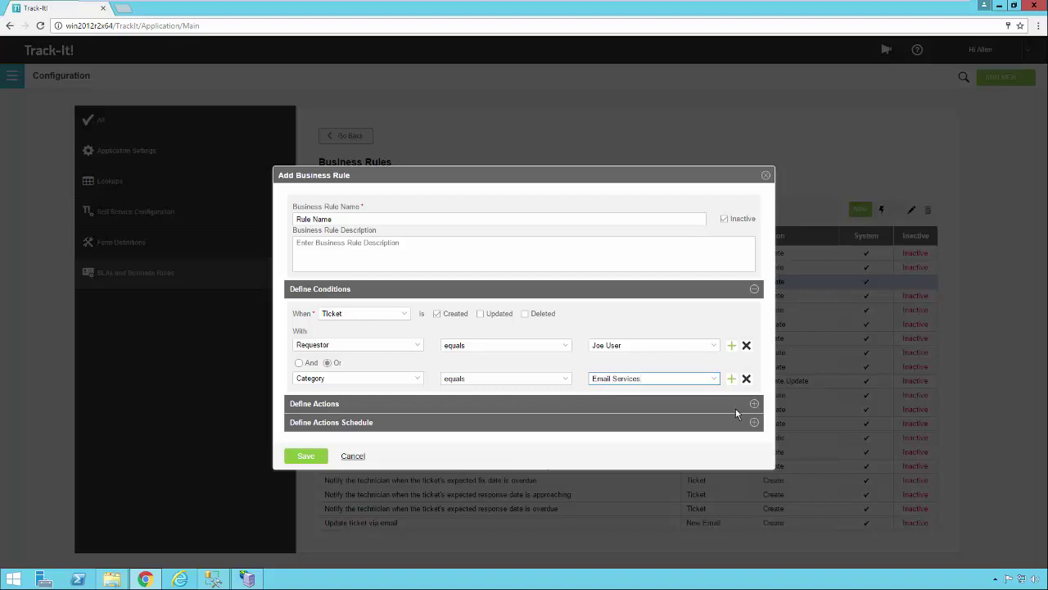
Step: Change the Category condition's operator to "does not equal" and review the remaining operator choices without picking another
left_click(567, 379)
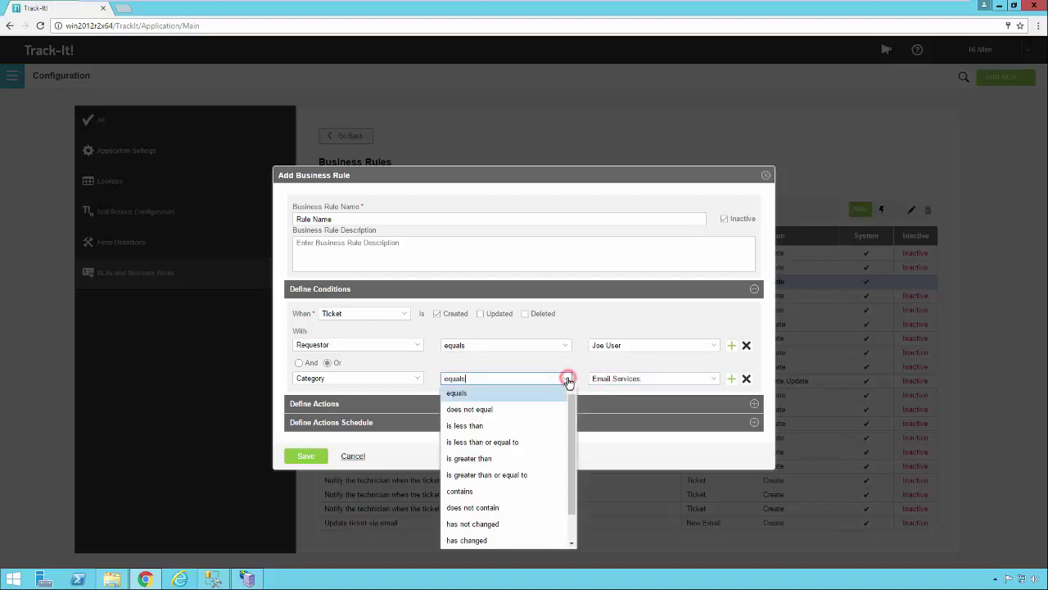
left_click(526, 410)
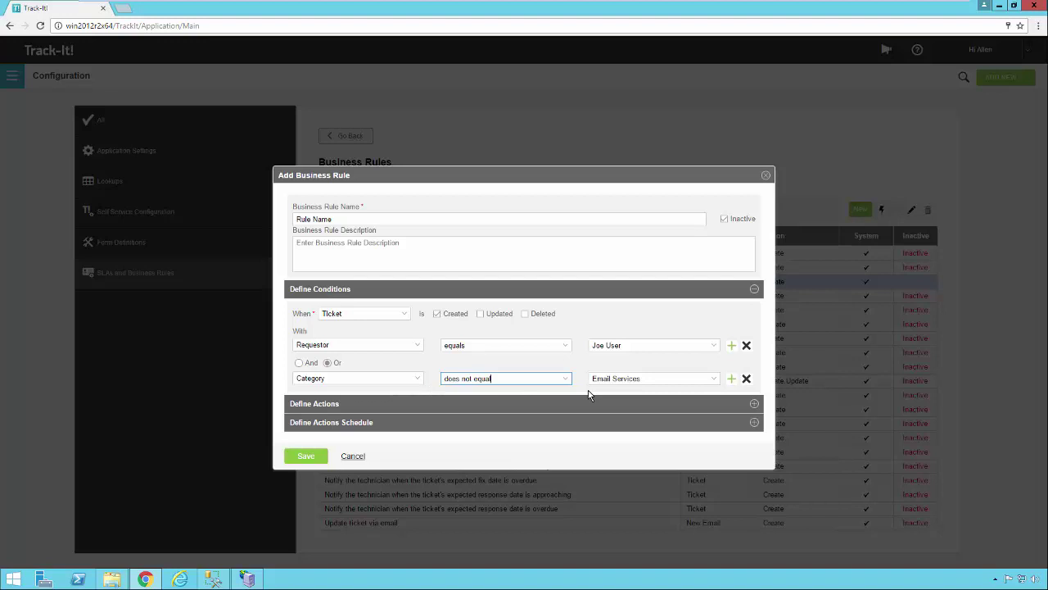
left_click(567, 379)
left_click(567, 378)
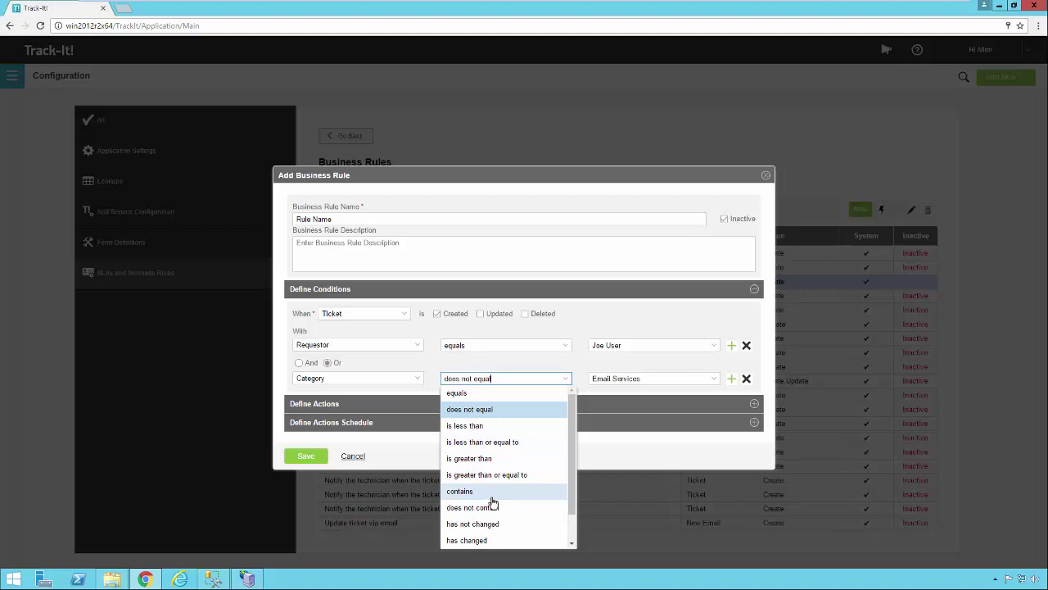
left_click(570, 544)
left_click(571, 545)
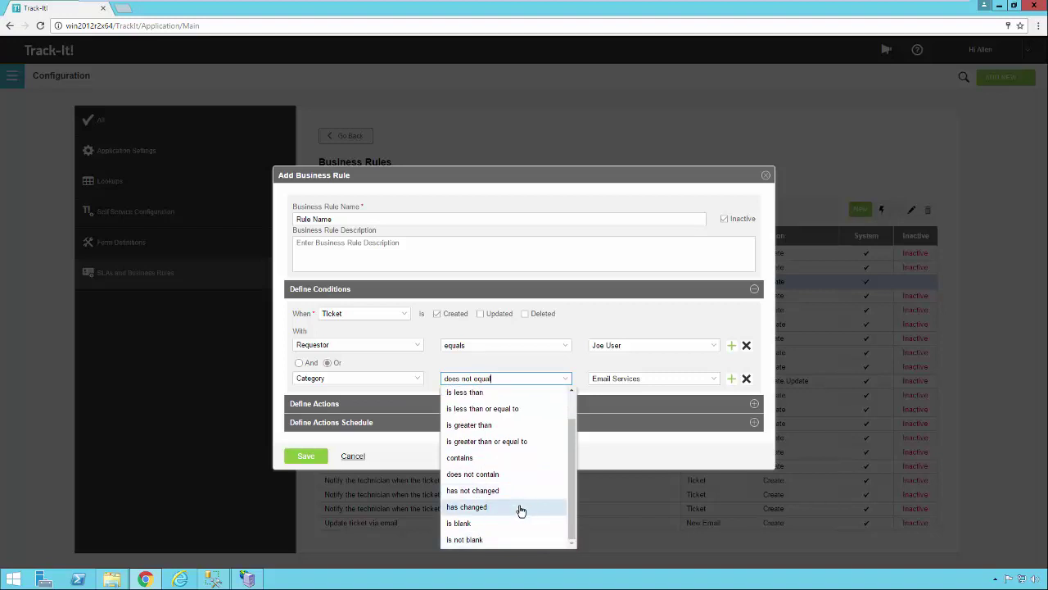
left_click(415, 362)
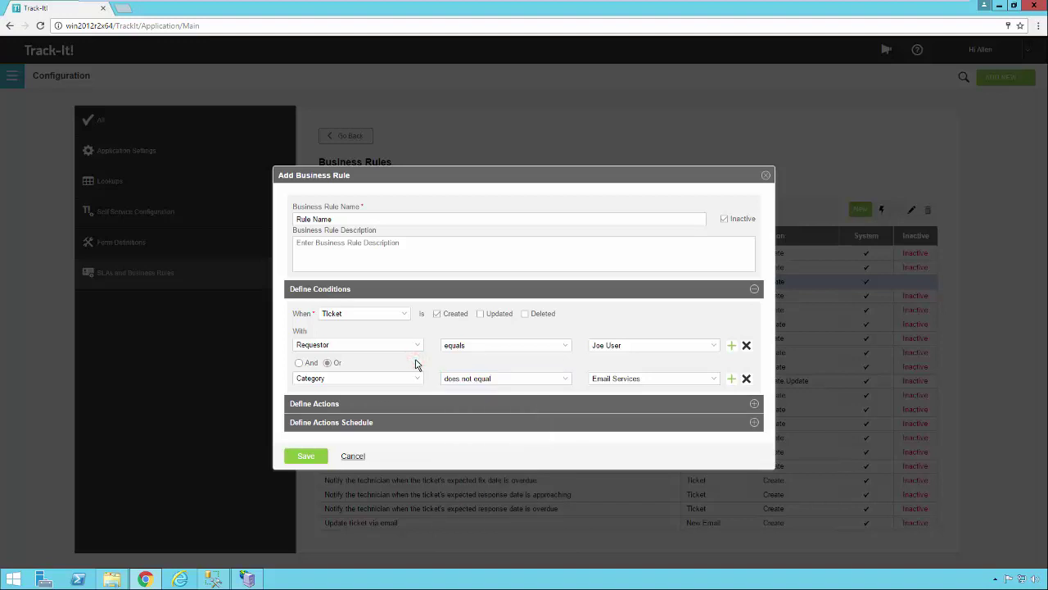
Step: Change the second condition's field to Status and its operator to "has changed"
left_click(416, 378)
scroll(384, 467, "down", 8)
scroll(384, 469, "down", 10)
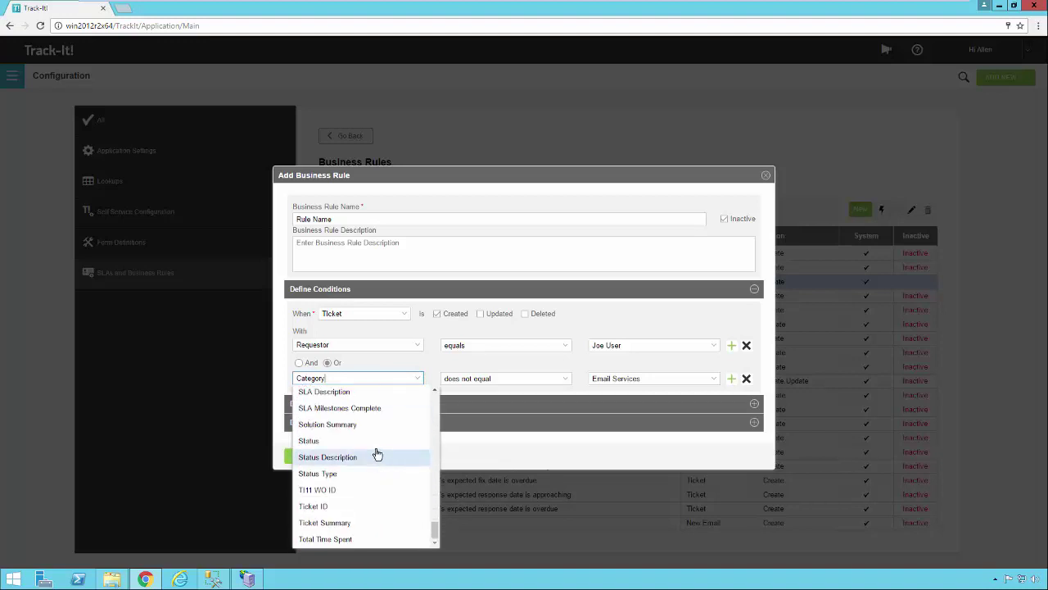
left_click(376, 442)
left_click(567, 382)
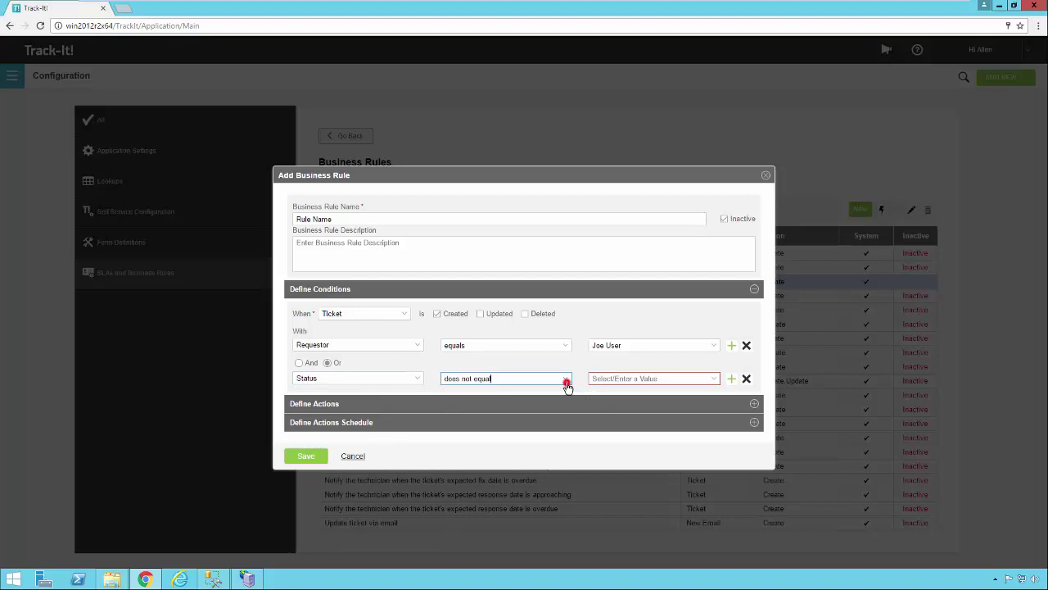
left_click(493, 508)
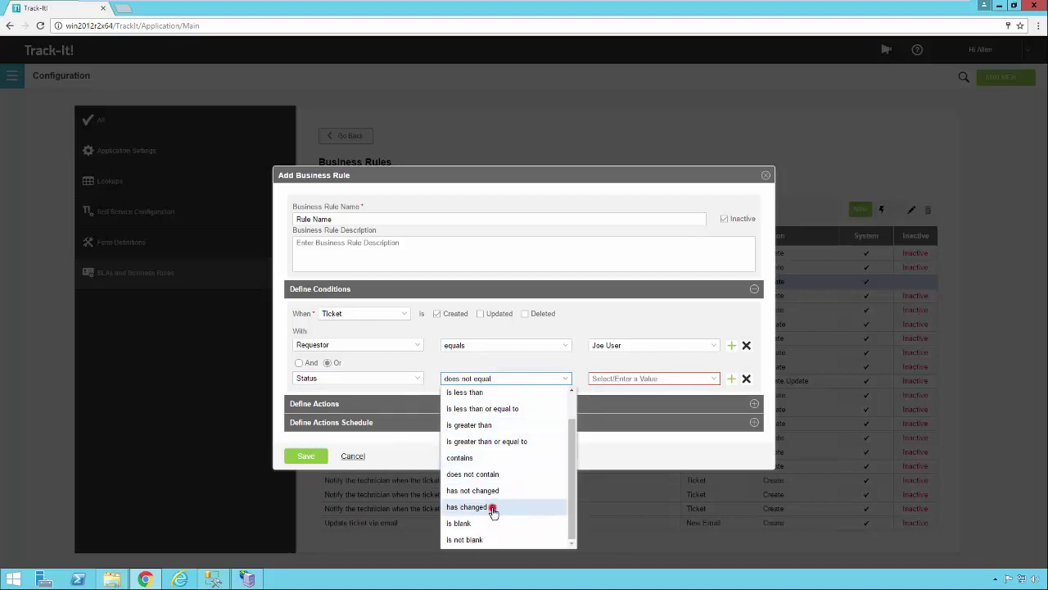
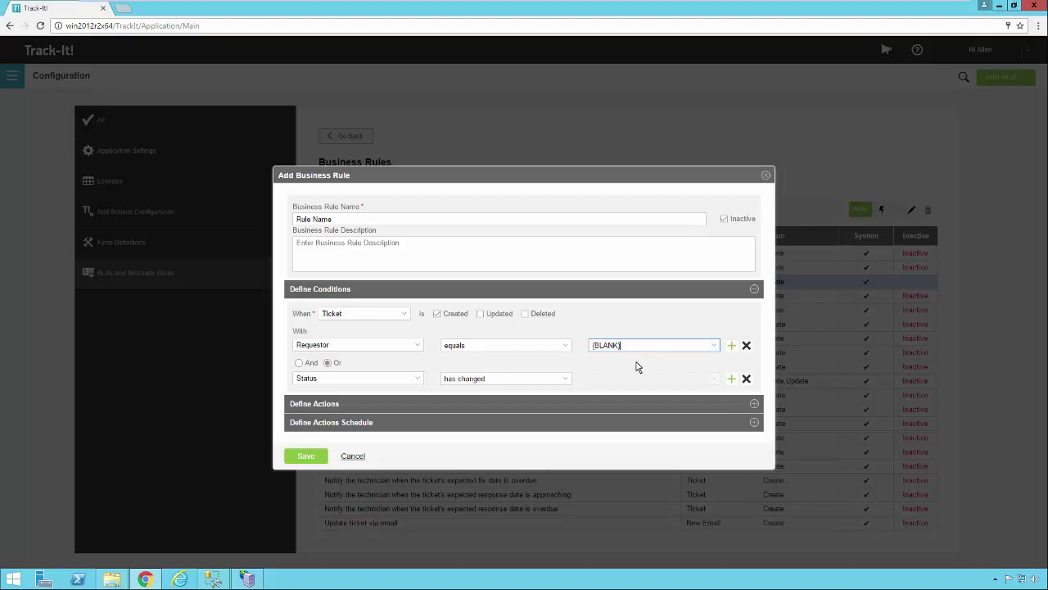
Step: Try {APPSERVER} as the Requestor condition's value, and open the {DATEDIFF...} expression builder without applying an expression
left_click(714, 346)
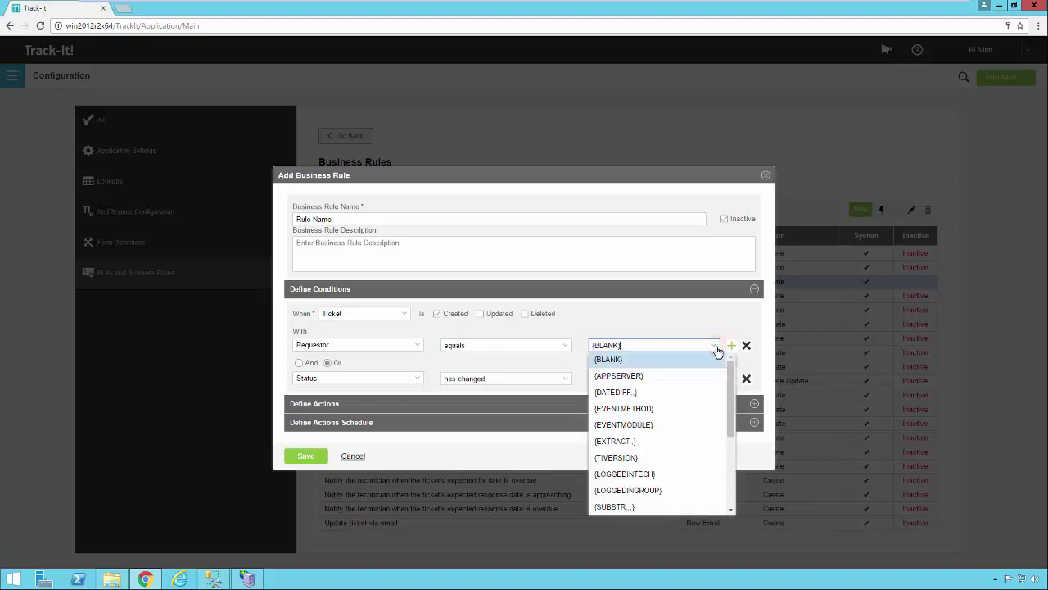
left_click(629, 377)
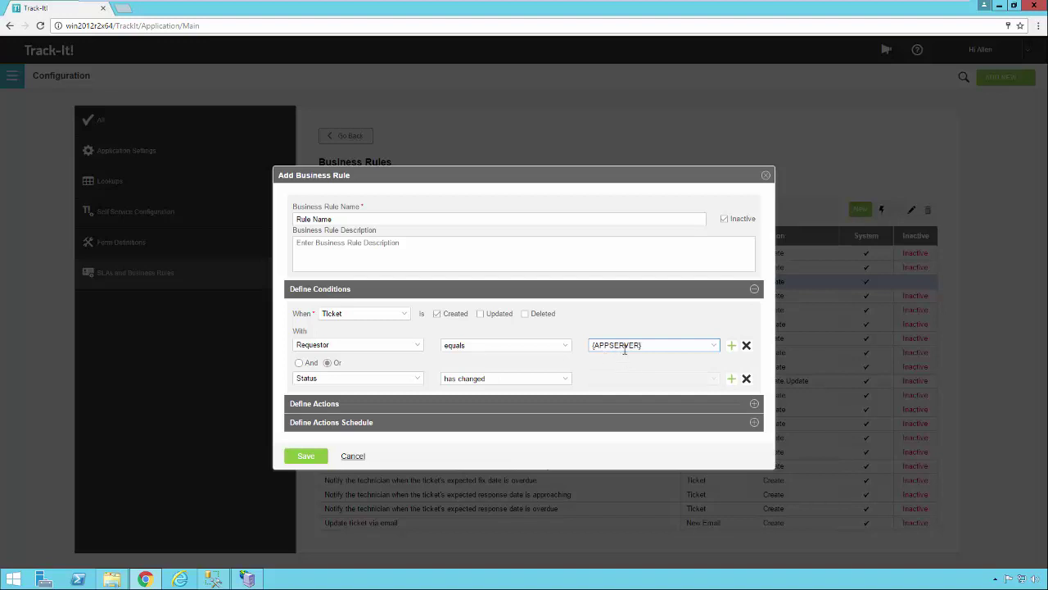
left_click(709, 349)
left_click(636, 395)
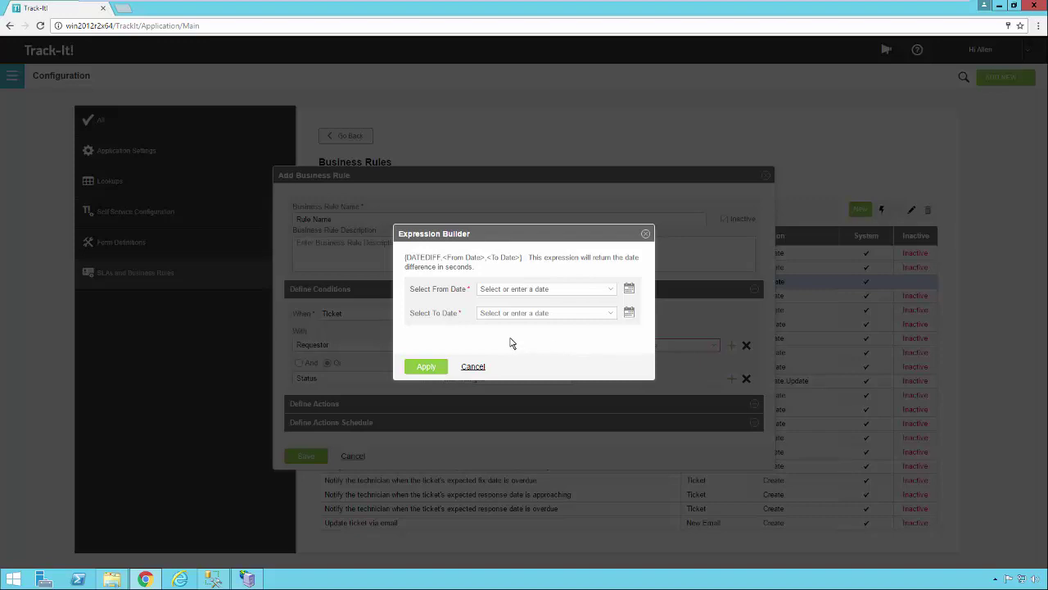
left_click(473, 366)
Step: Set the Requestor condition's value to the {TIMEZONE} expression and open the rule's action definitions
left_click(717, 348)
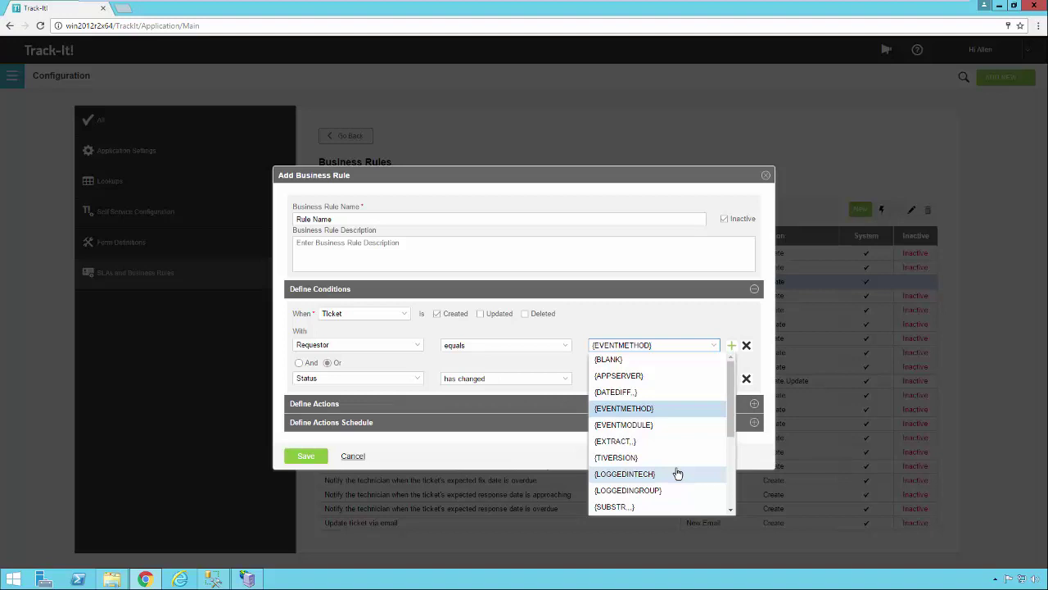
left_click_drag(730, 409, 730, 434)
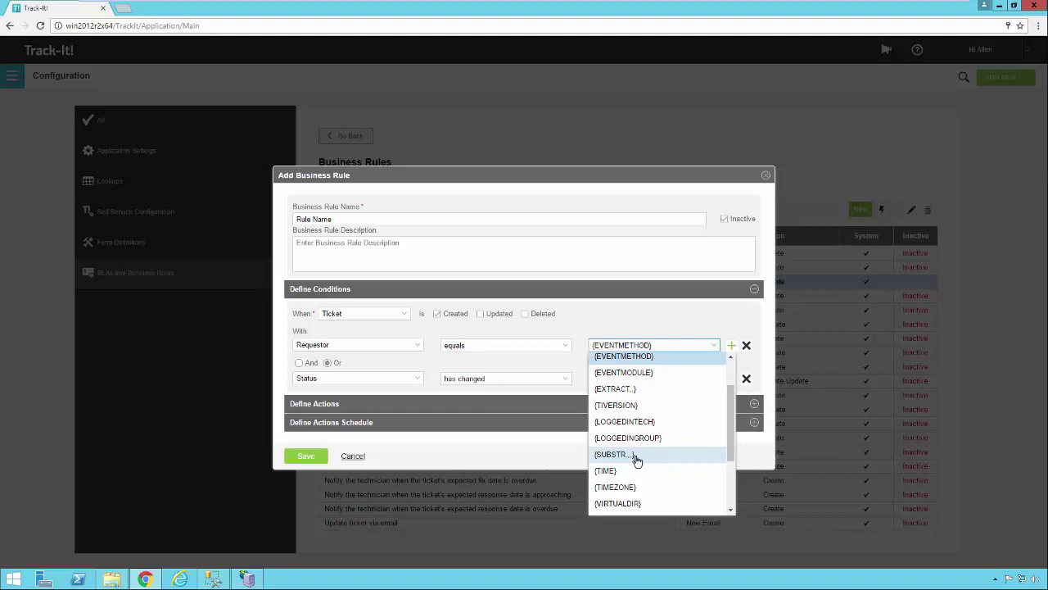
left_click(729, 455)
scroll(726, 453, "down", 3)
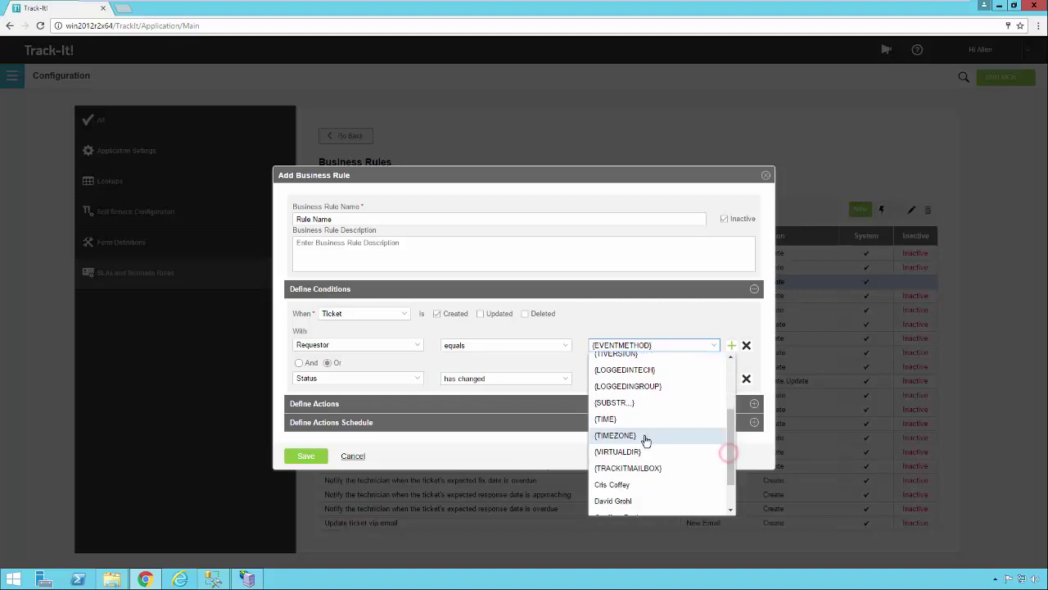
left_click(673, 395)
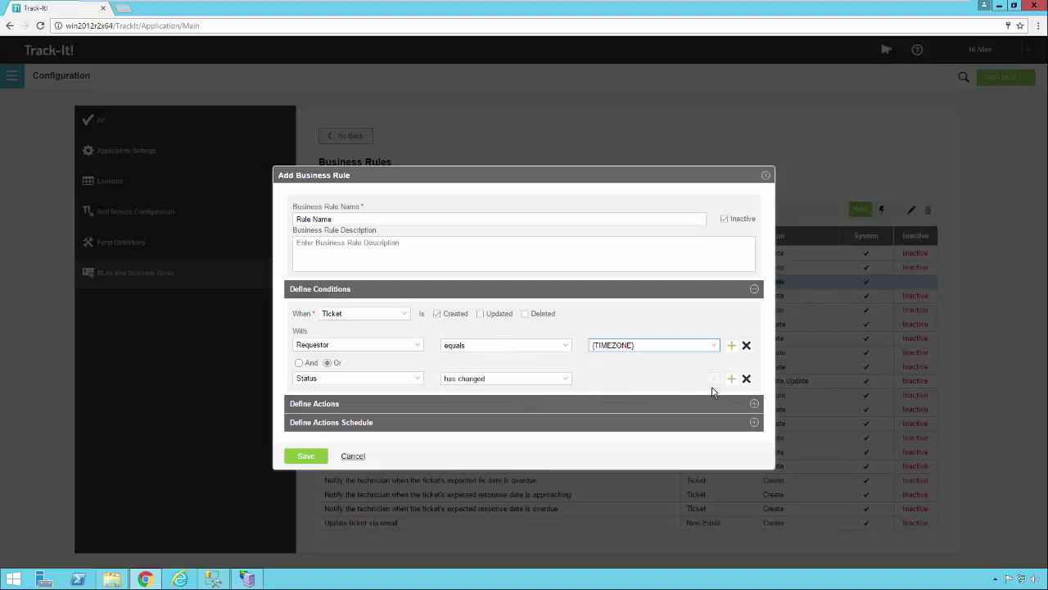
left_click(754, 405)
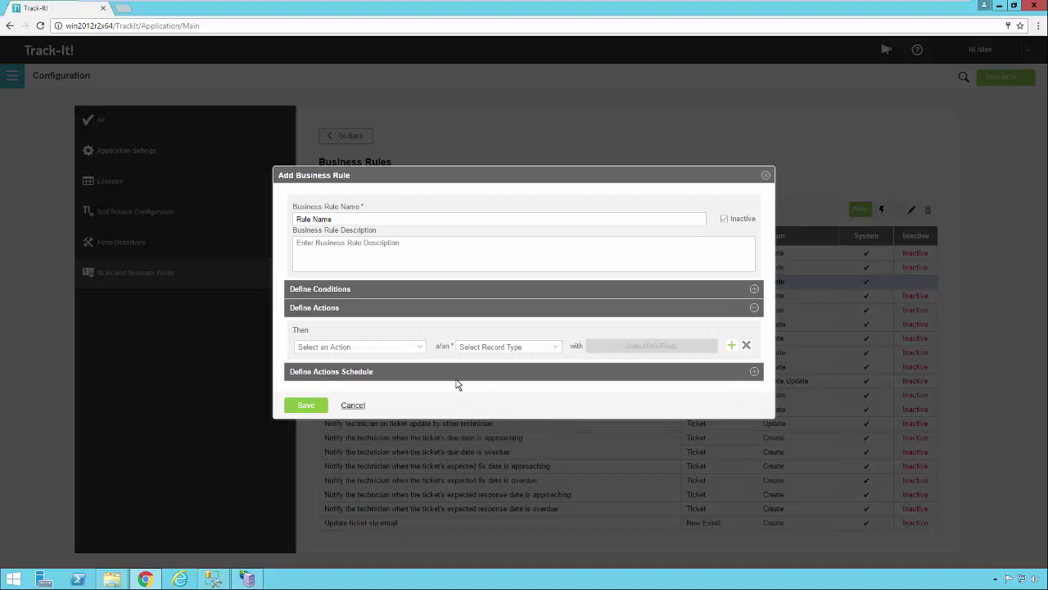
Step: Choose Send Notification as the rule's action and open its notification details
left_click(421, 349)
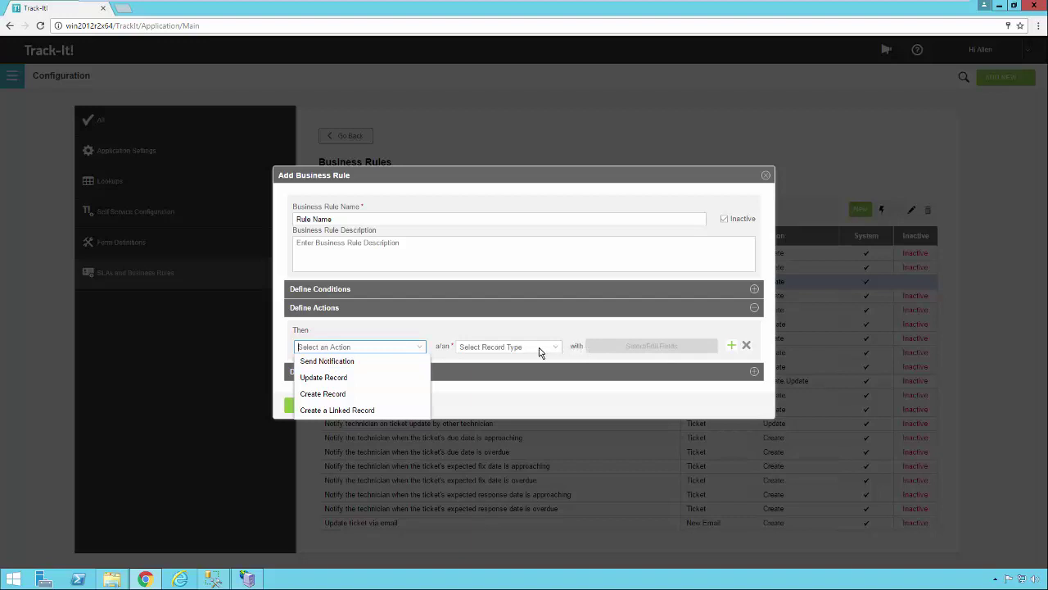
left_click(367, 365)
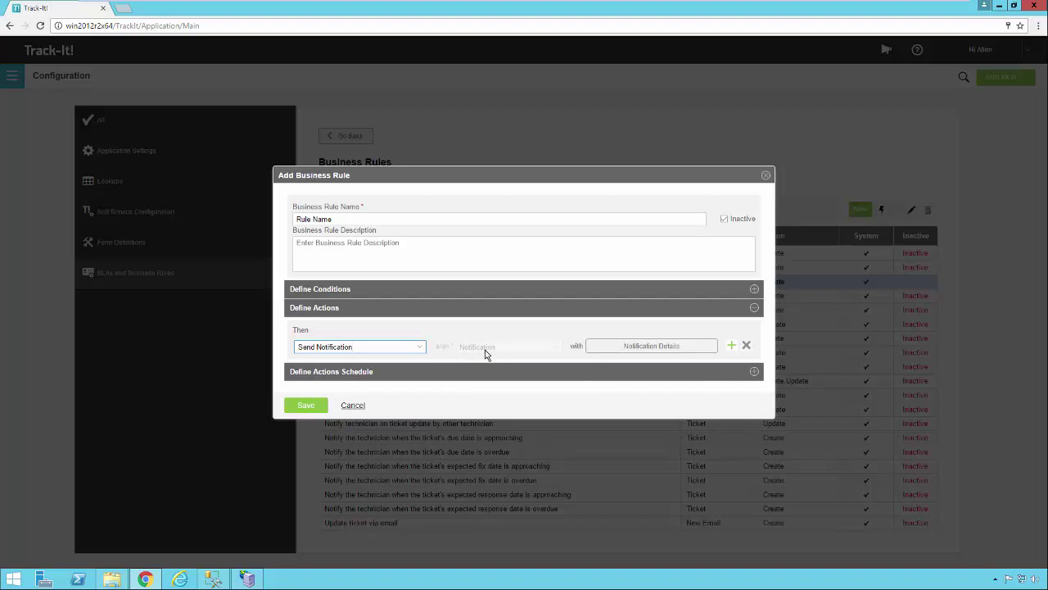
left_click(650, 353)
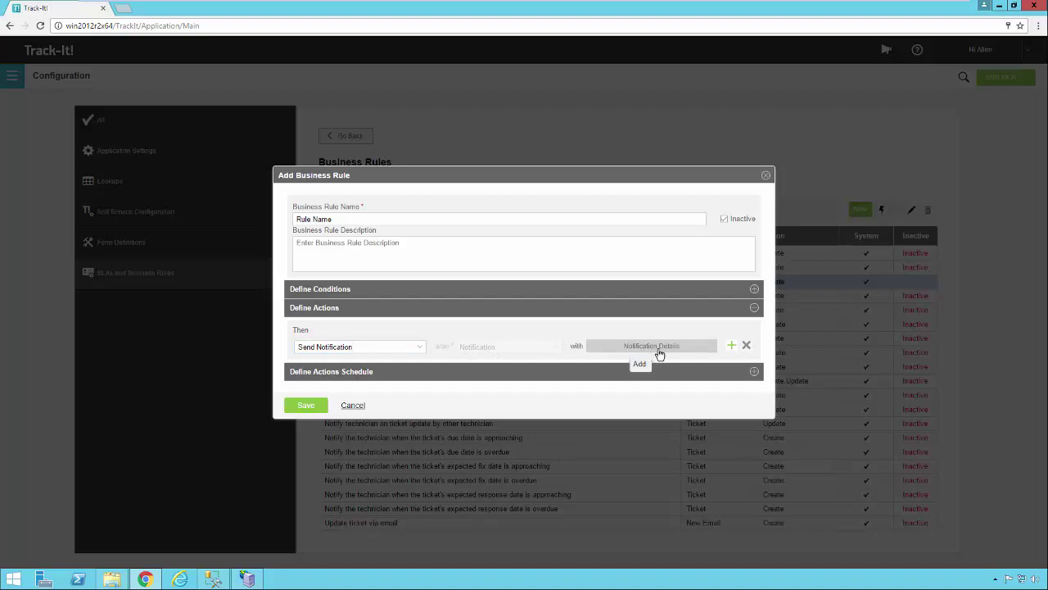
left_click(660, 352)
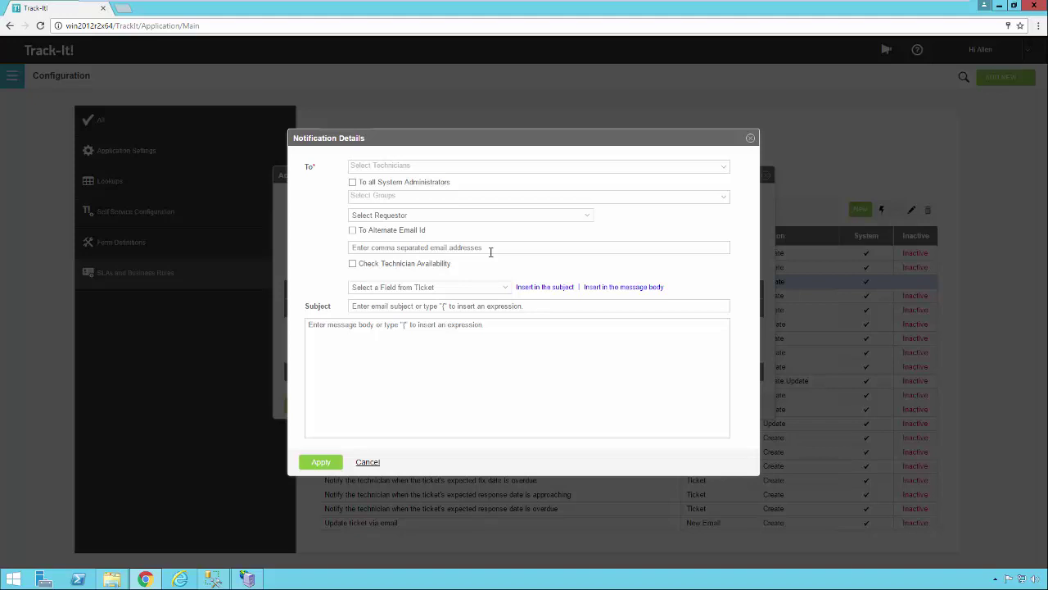
Step: Insert the {Ticket - Assigned To Group} field into both the notification's subject and its message body
left_click(506, 287)
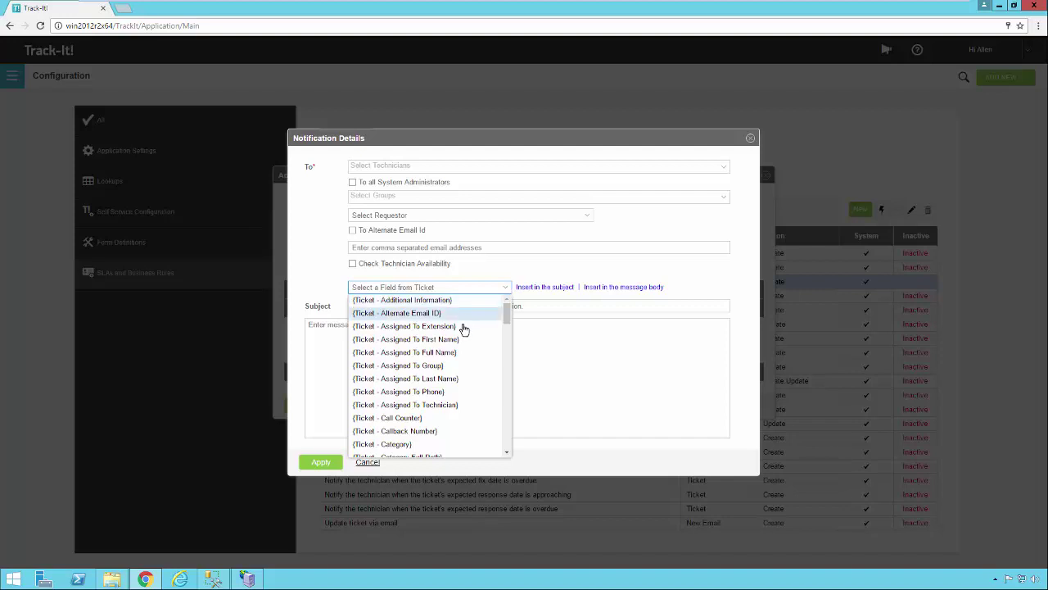
left_click(440, 368)
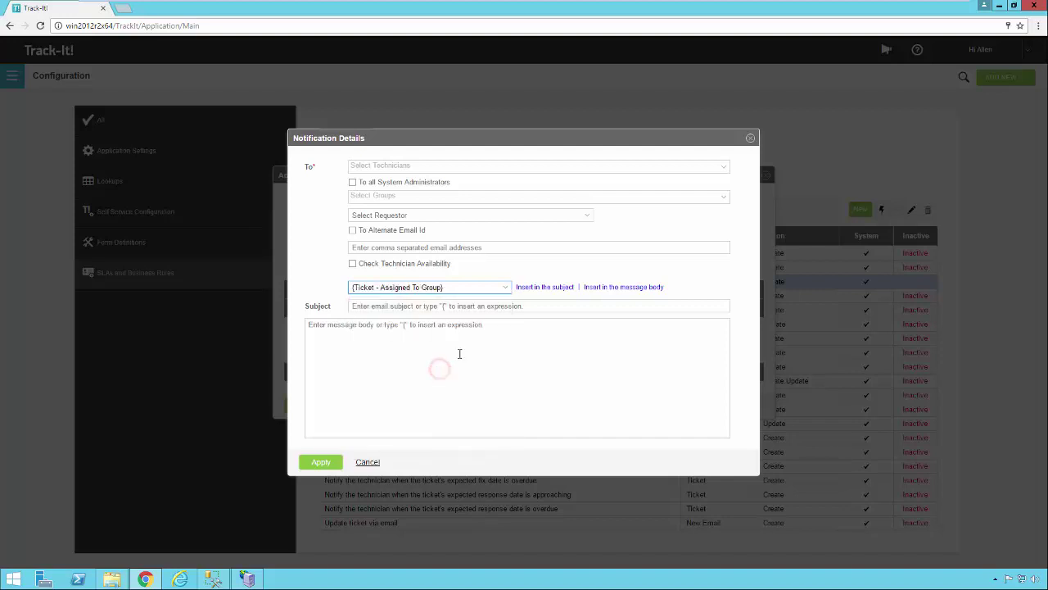
left_click(565, 291)
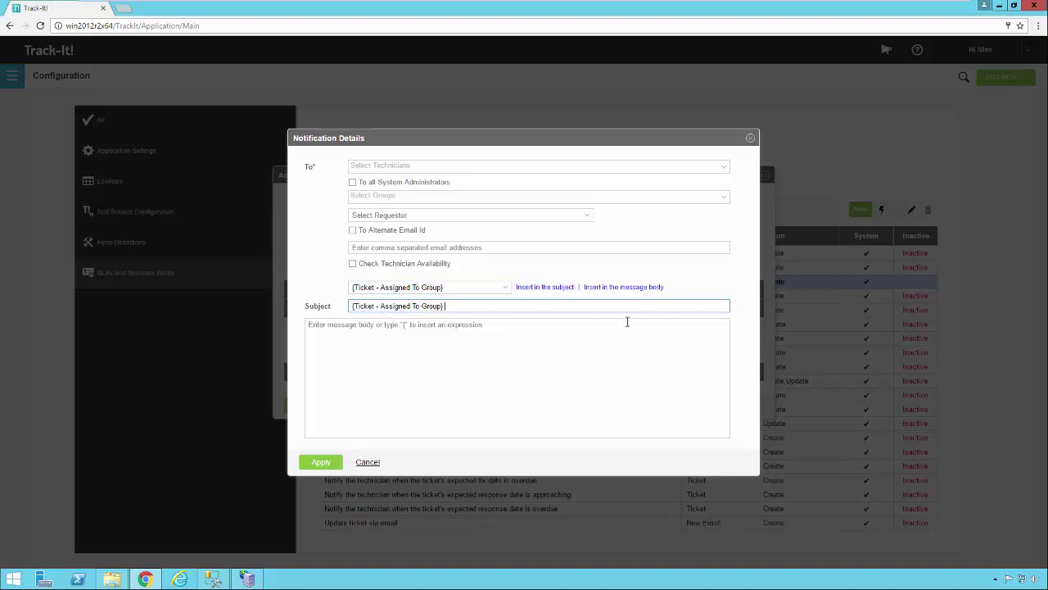
left_click(629, 288)
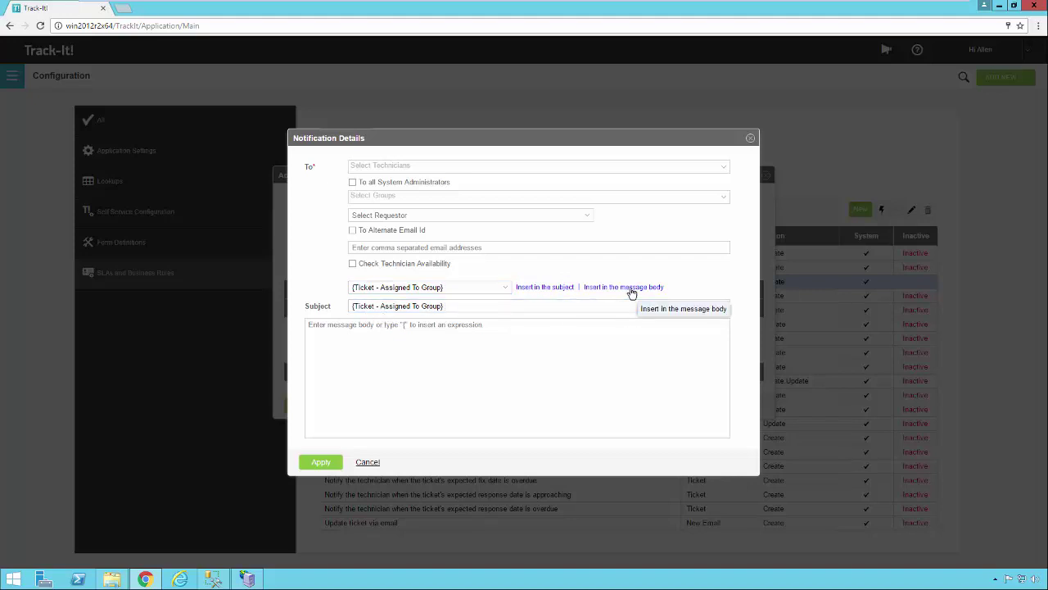
left_click(632, 290)
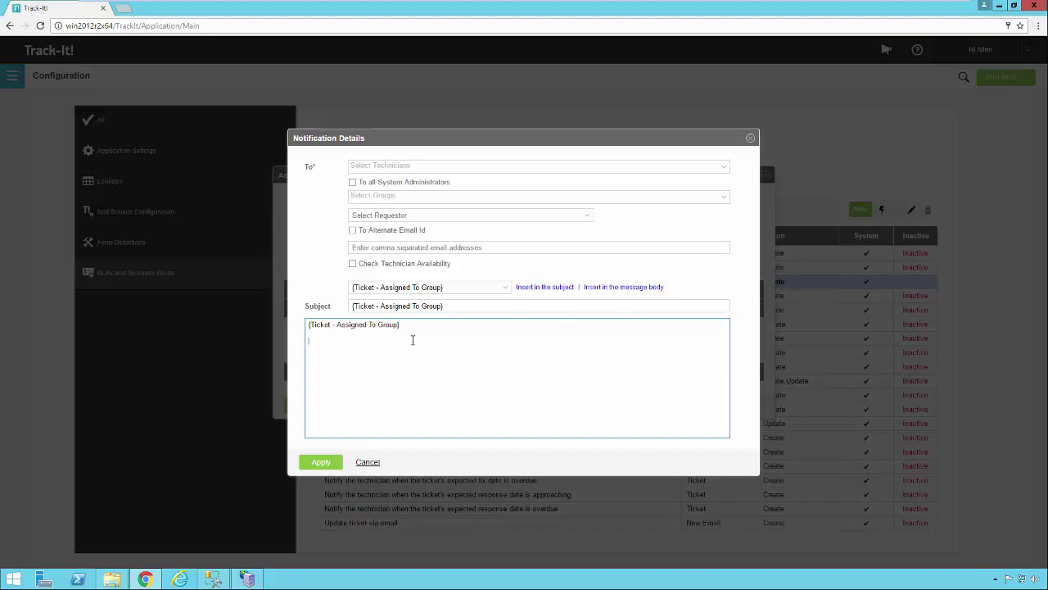
Step: Add the line "text {Ticket - Assigned To Technician}" to the message body and discard the notification details
type("text {")
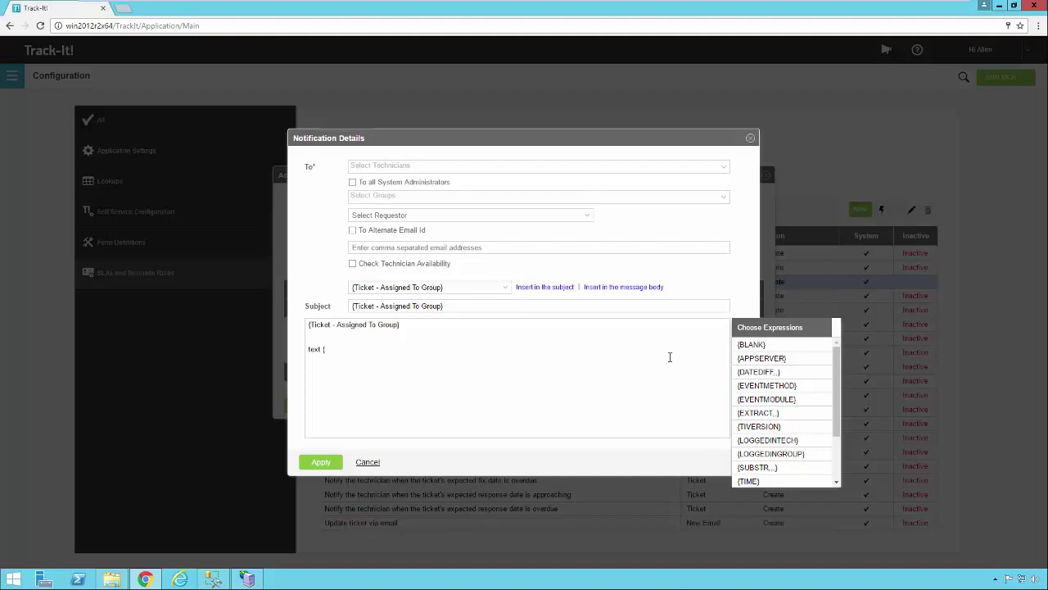
left_click(346, 344)
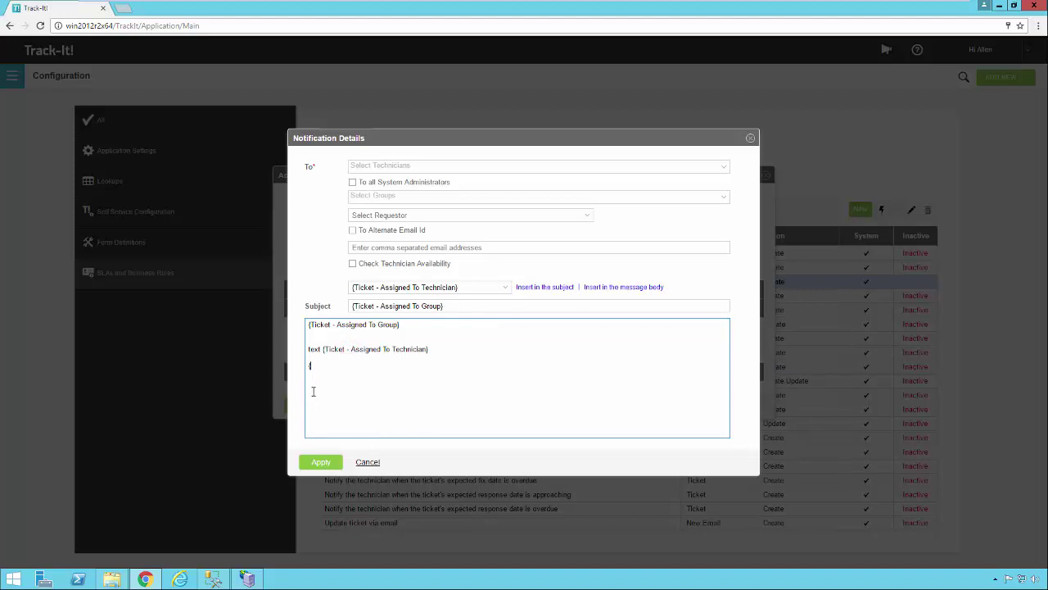
left_click(365, 462)
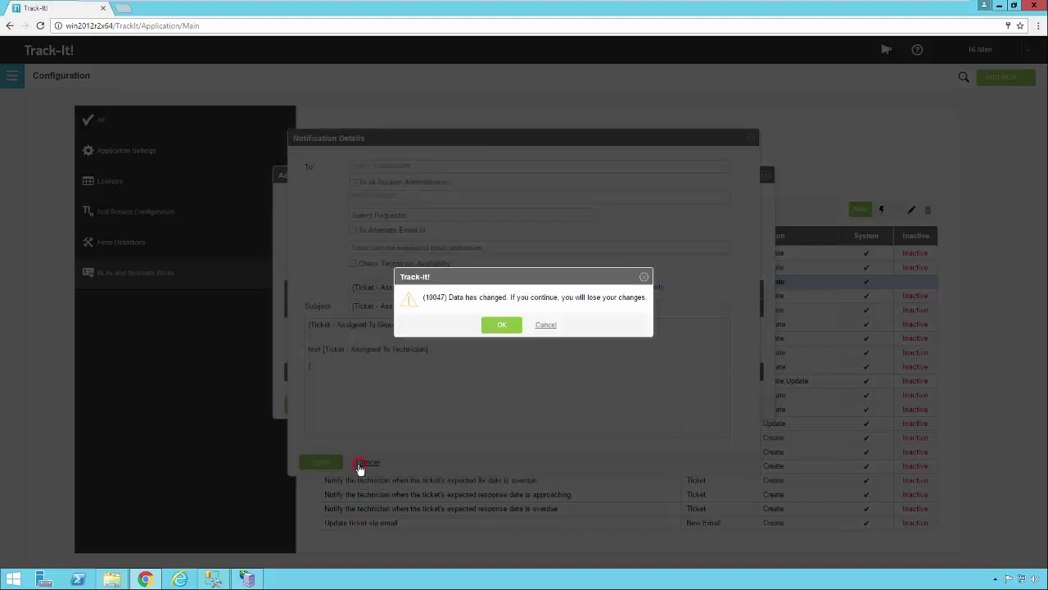
left_click(503, 326)
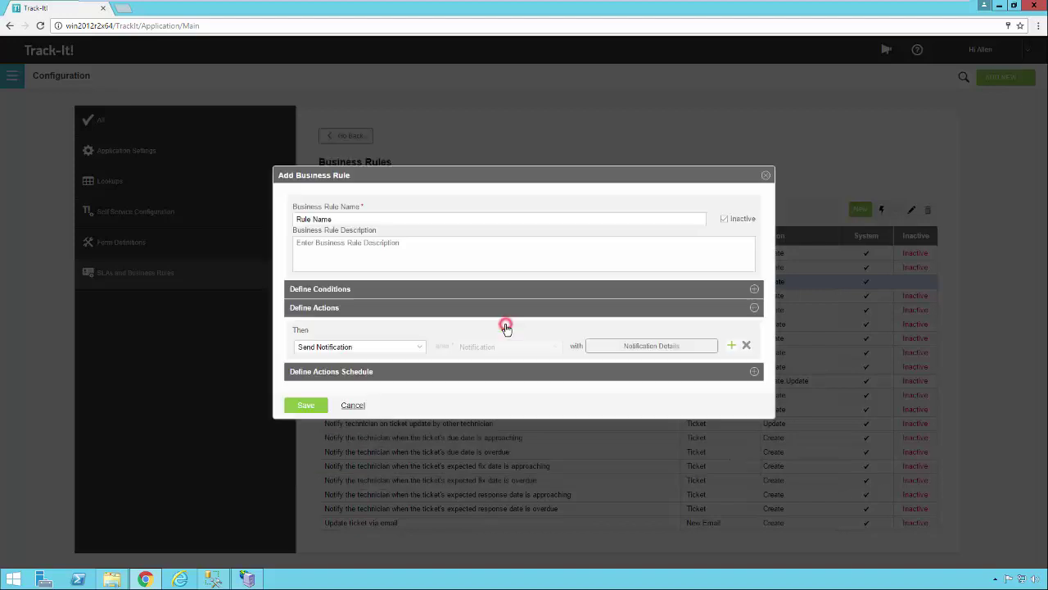
Step: Change the rule's action to Update Record with Update Ticket Values as the record type
left_click(421, 349)
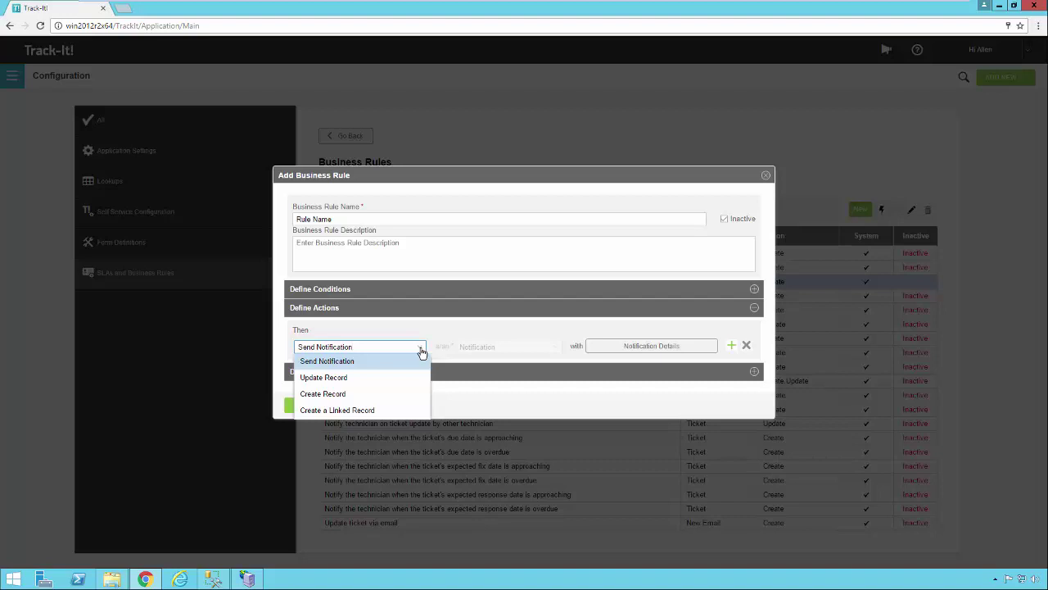
left_click(357, 384)
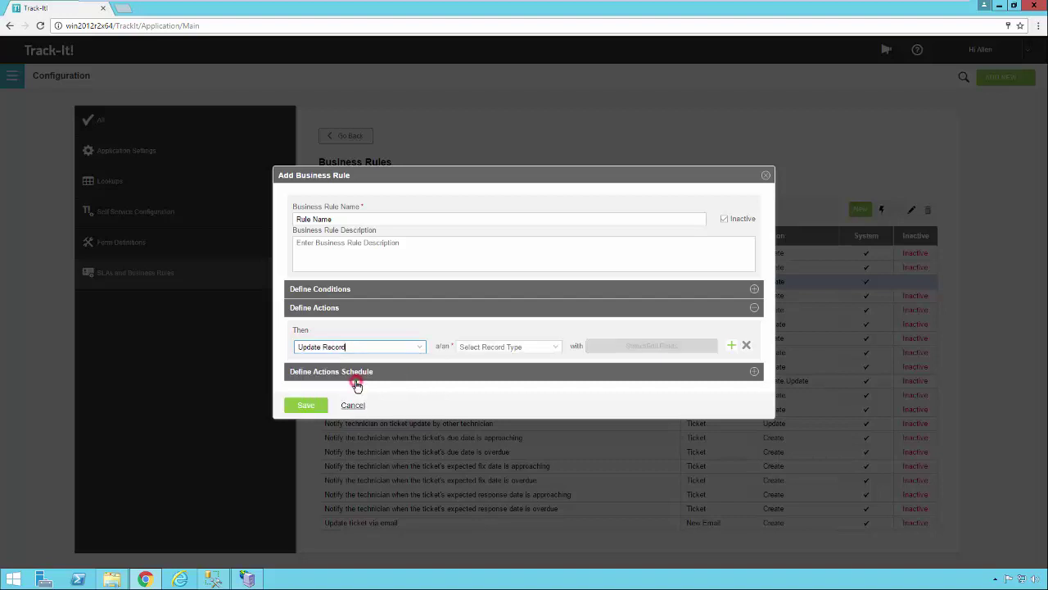
left_click(554, 348)
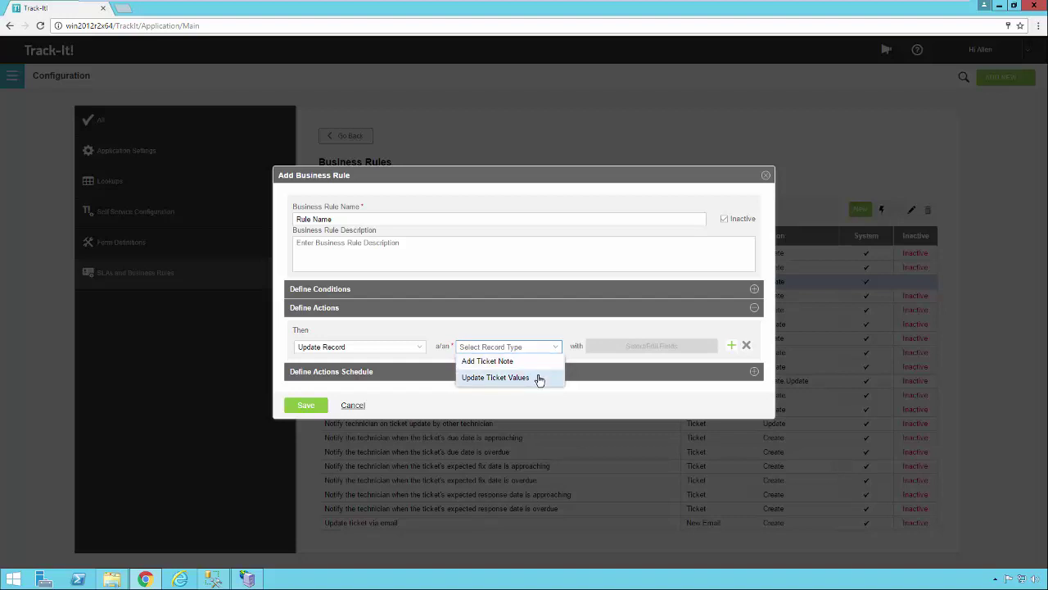
left_click(539, 379)
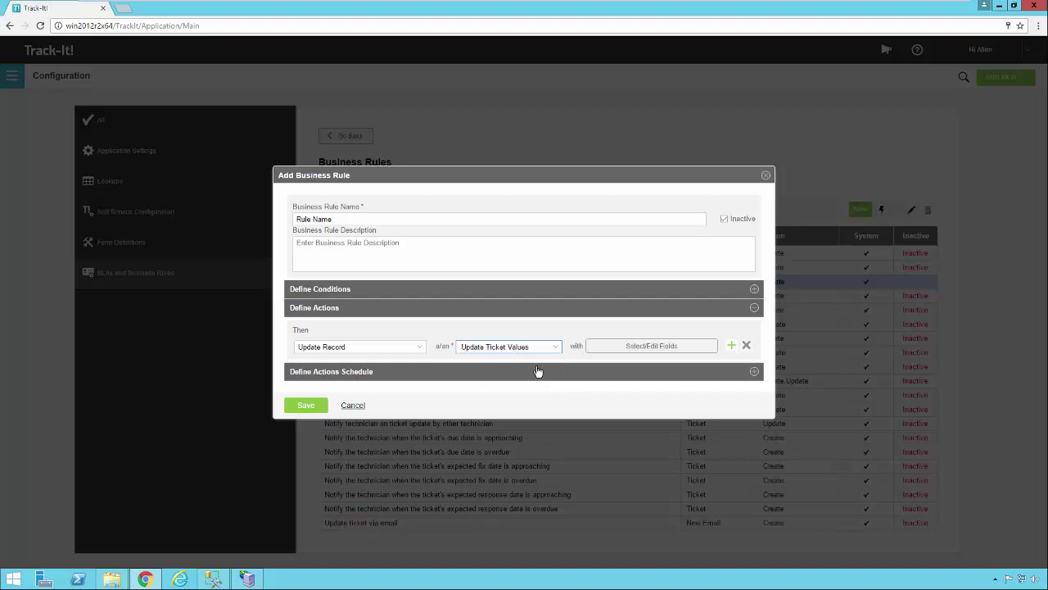
Step: Define a Ticket ID field update for the action that uses {Ticket - Ticket ID} from the current record
left_click(648, 347)
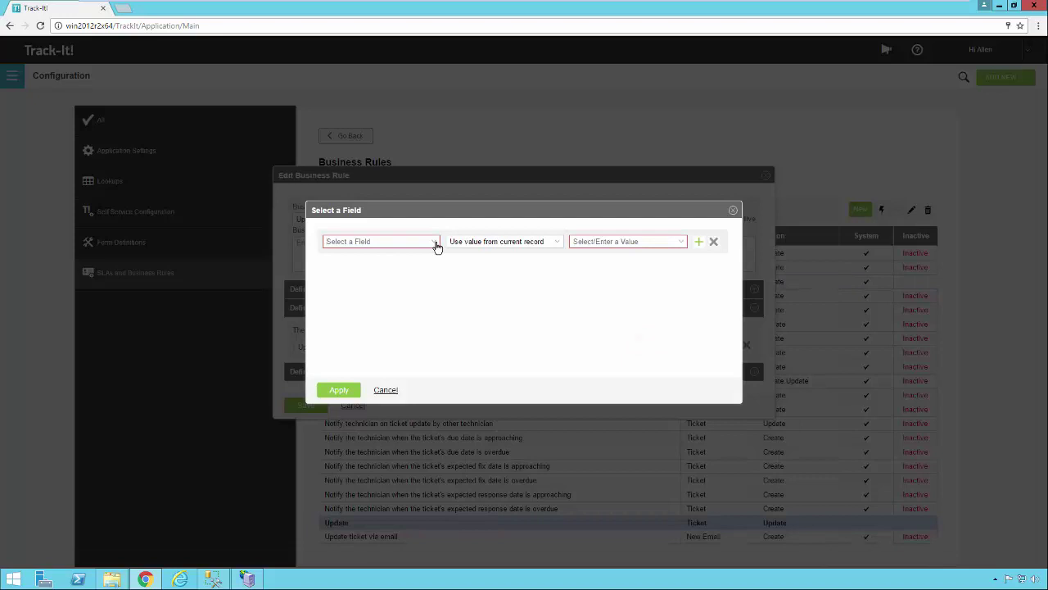
left_click(437, 244)
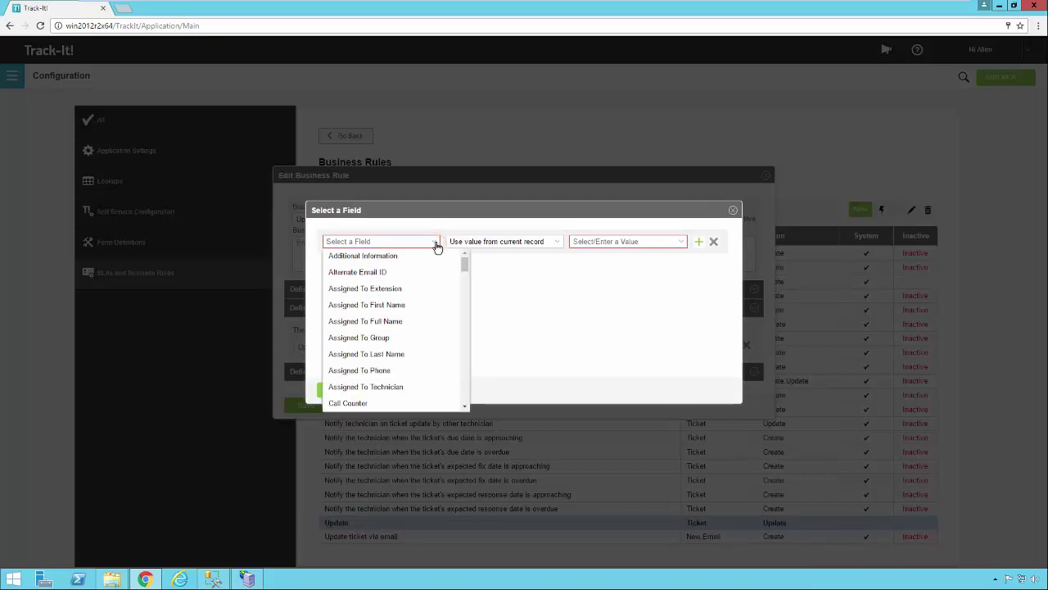
left_click_drag(464, 263, 461, 406)
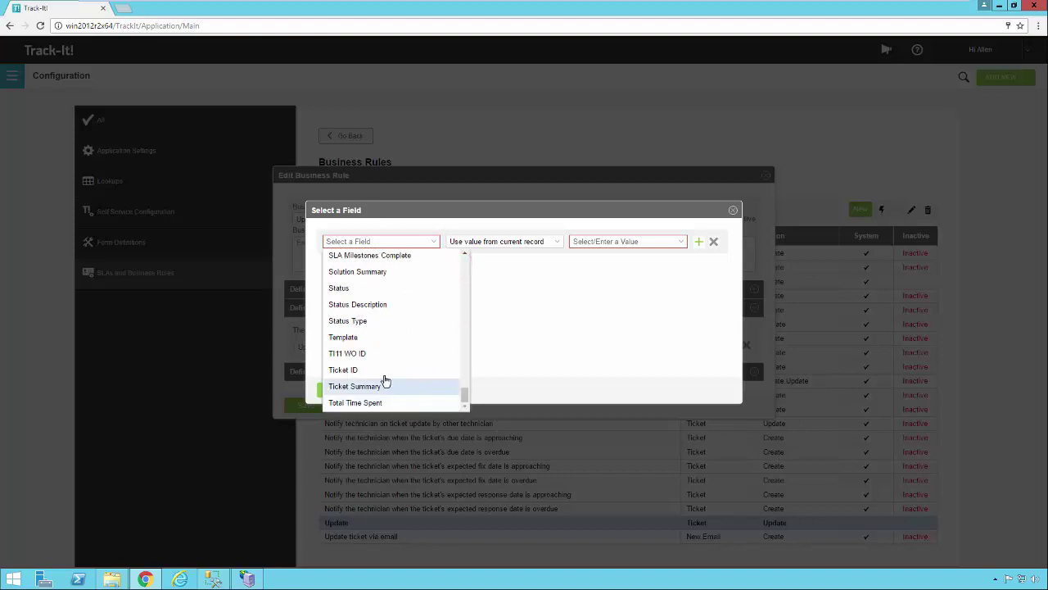
left_click(385, 370)
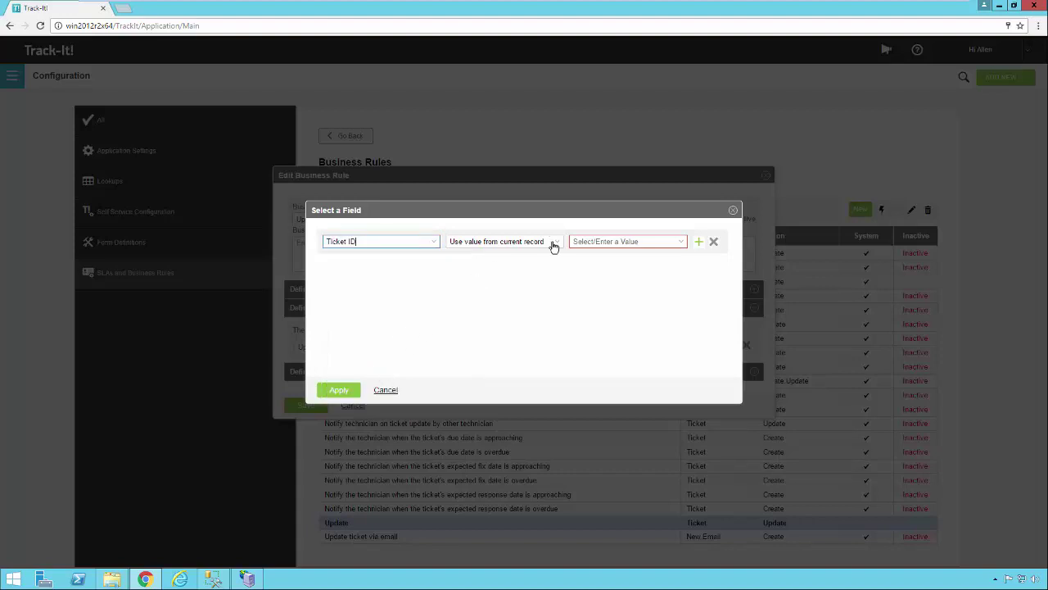
left_click(682, 241)
left_click_drag(711, 265, 712, 411)
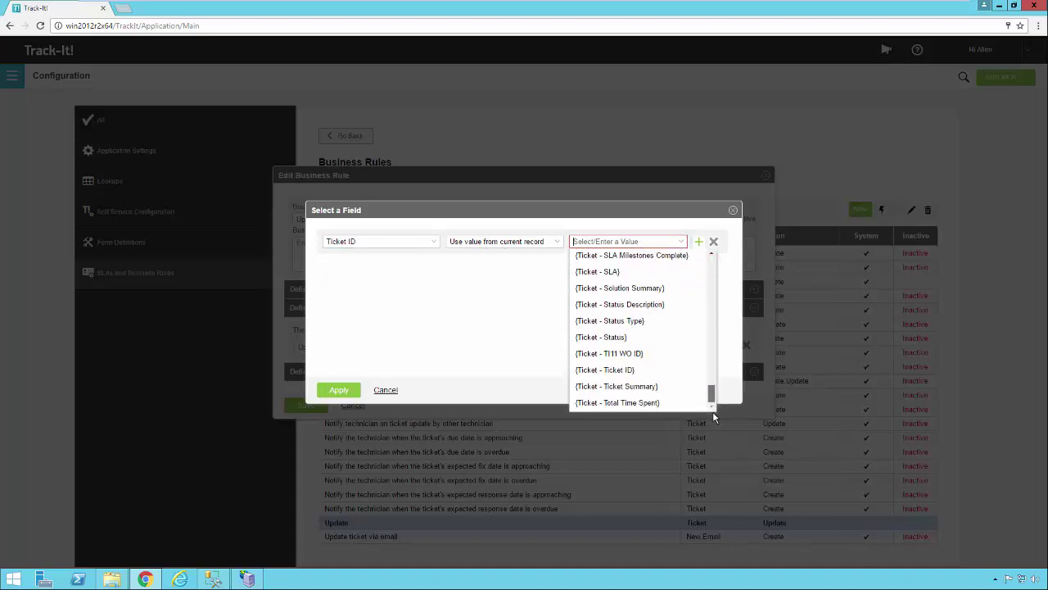
left_click(616, 369)
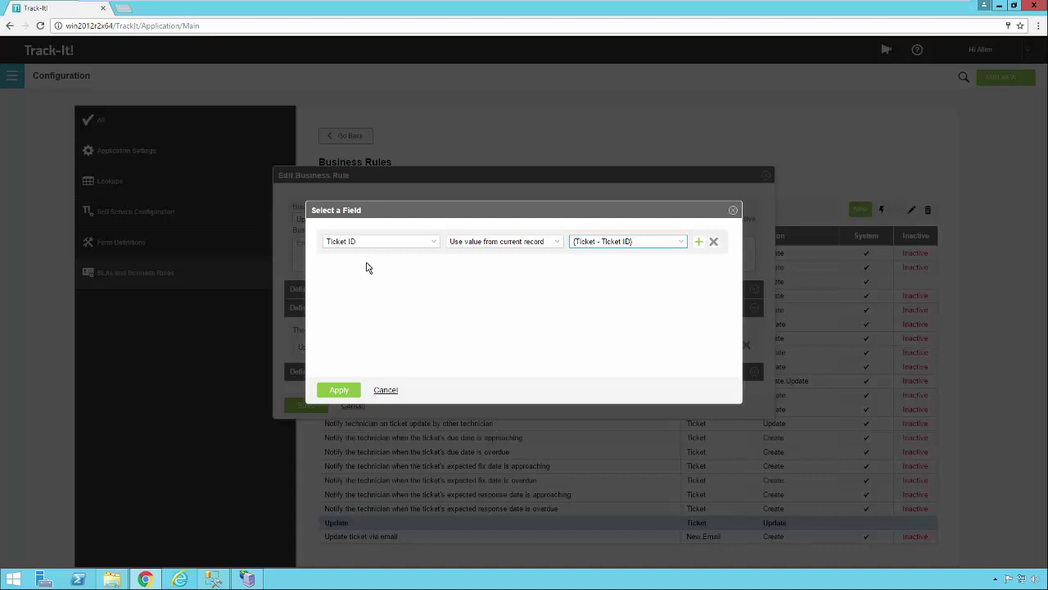
Step: Add a Category field update that uses the value Building Maintenance, add another blank field row, and leave the field selection
key("Down")
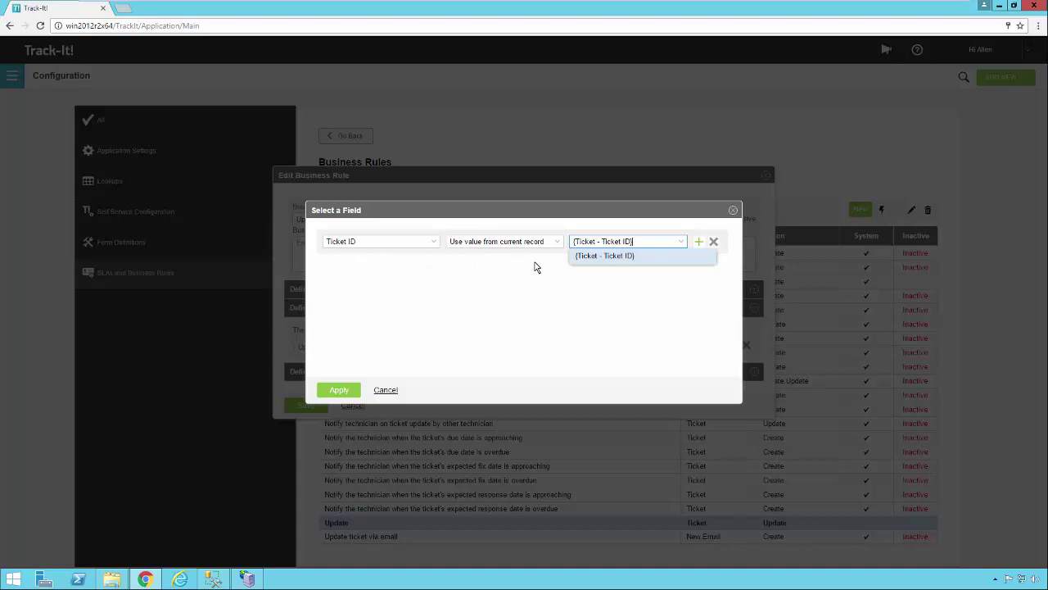
left_click(695, 284)
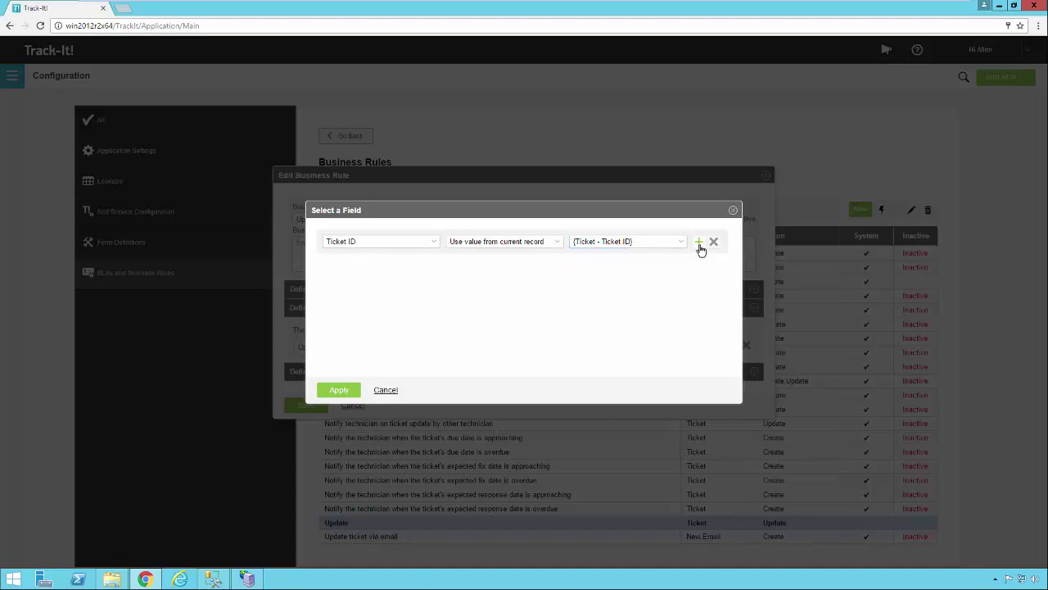
left_click(701, 245)
left_click(433, 267)
scroll(369, 417, "down", 1)
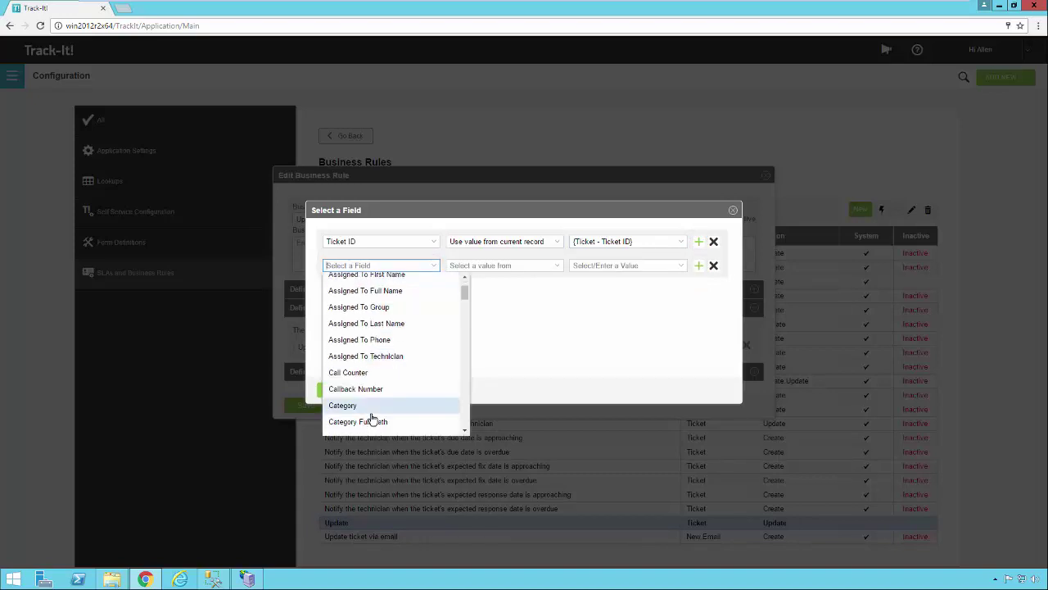
left_click(368, 406)
left_click(557, 270)
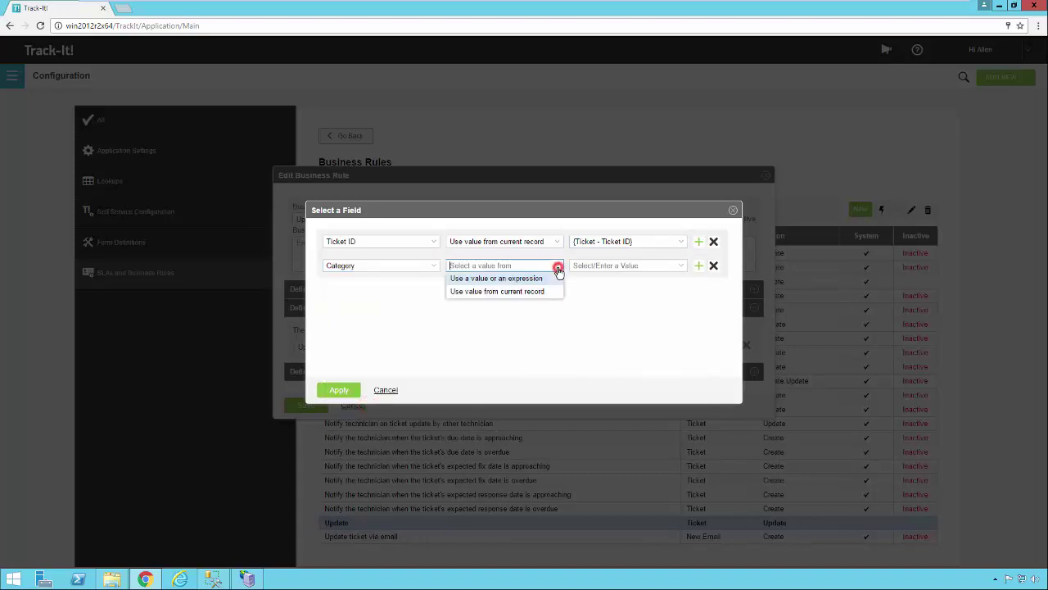
left_click(518, 279)
left_click(682, 267)
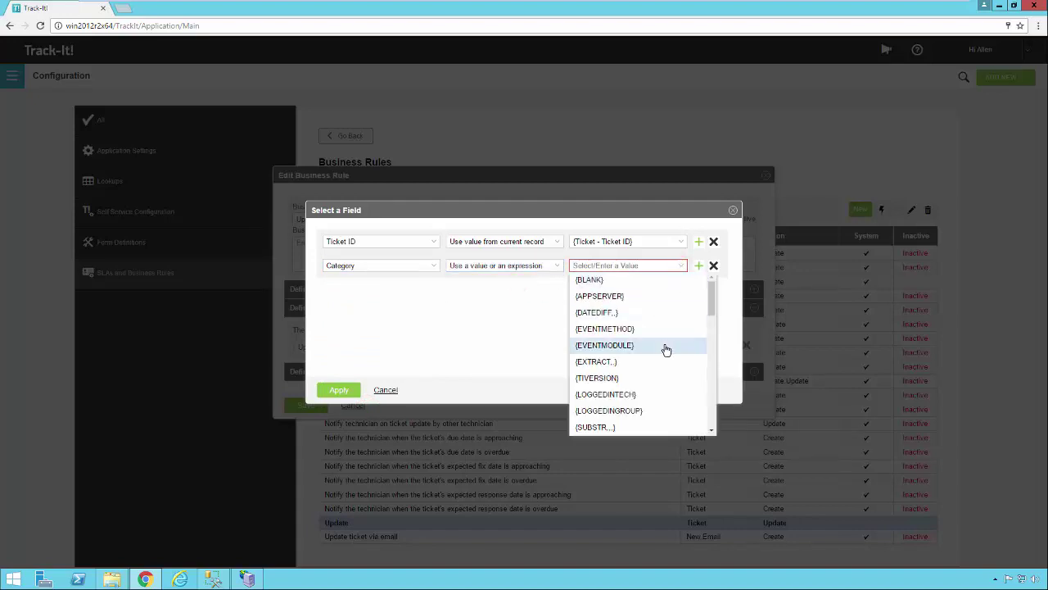
scroll(666, 350, "down", 5)
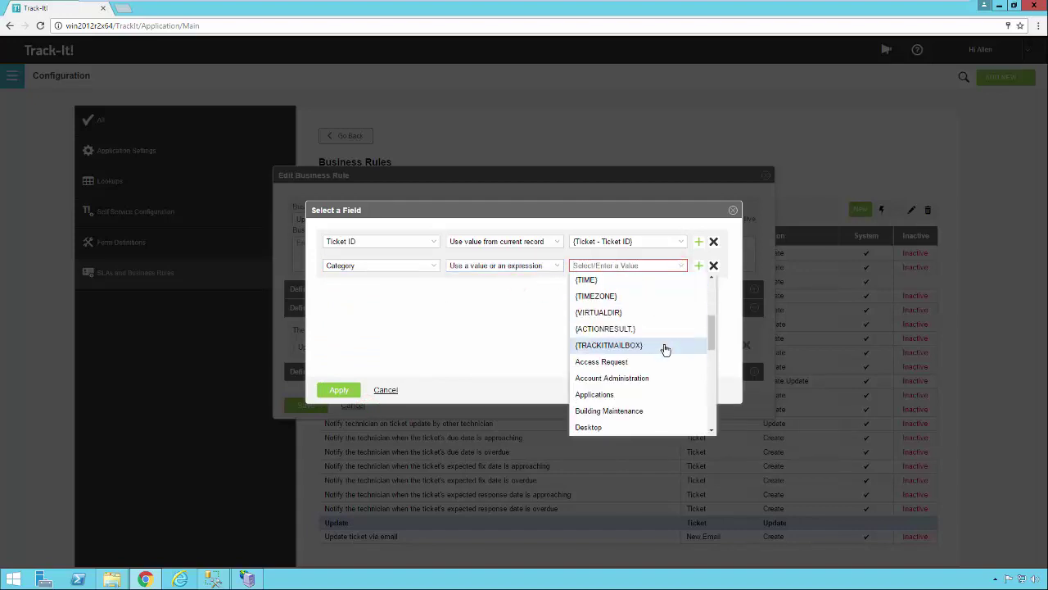
left_click(628, 356)
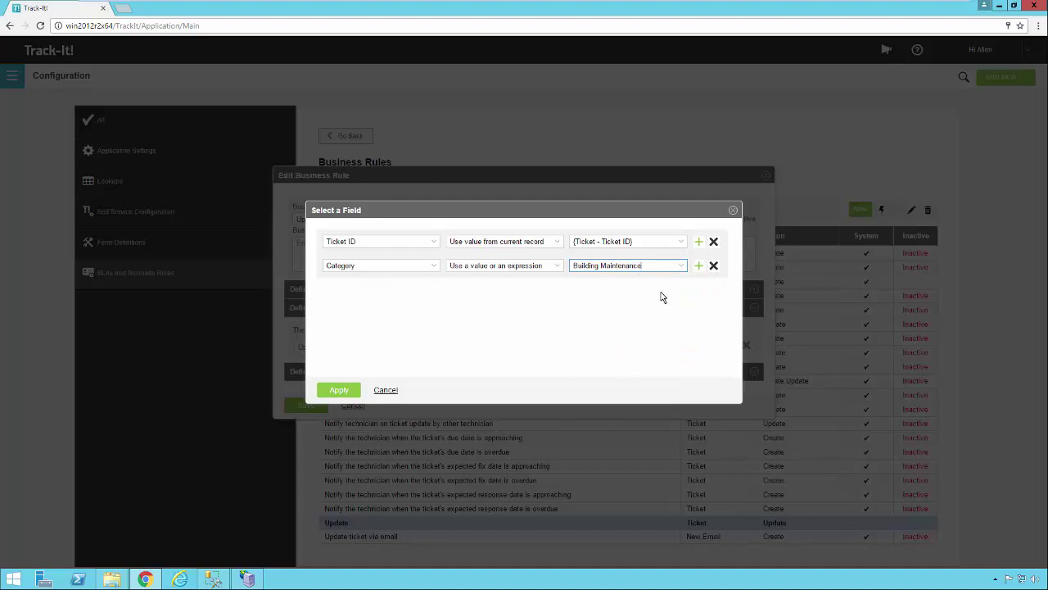
left_click(699, 267)
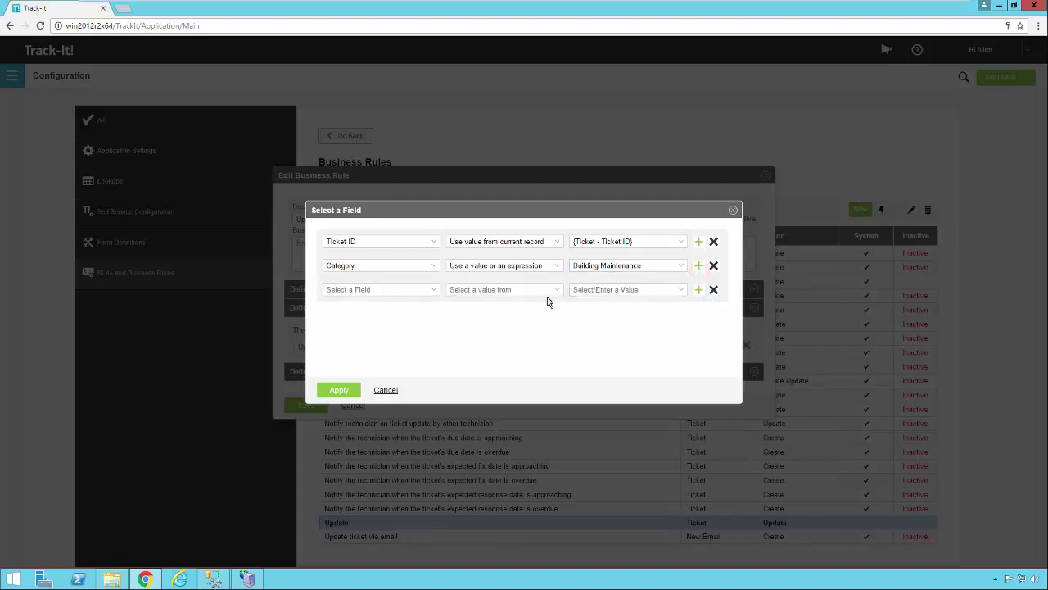
key("Escape")
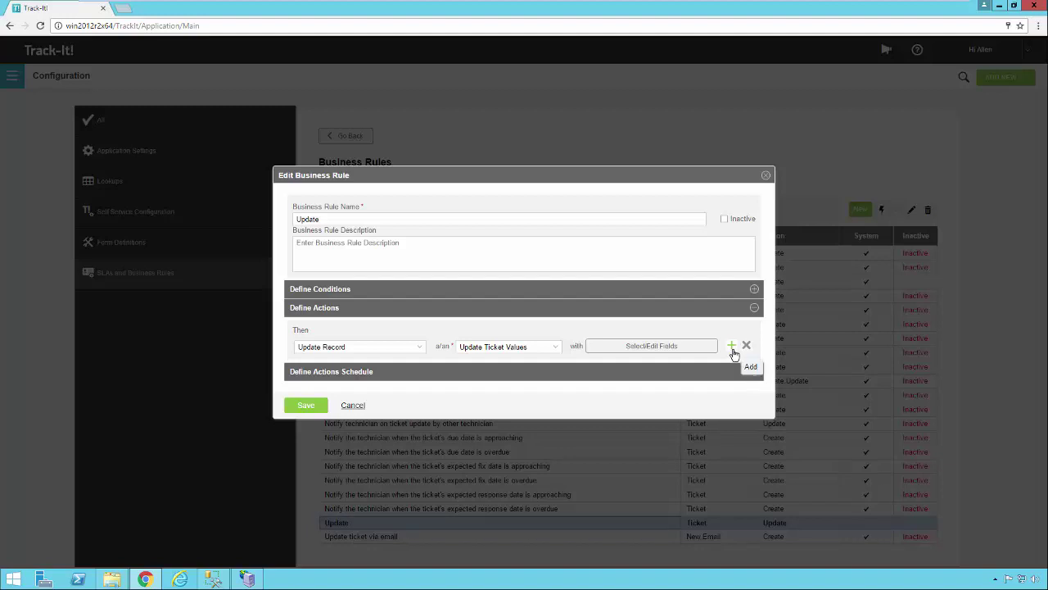
Step: Add a second action to the rule that creates a record of type Requestor
left_click(732, 348)
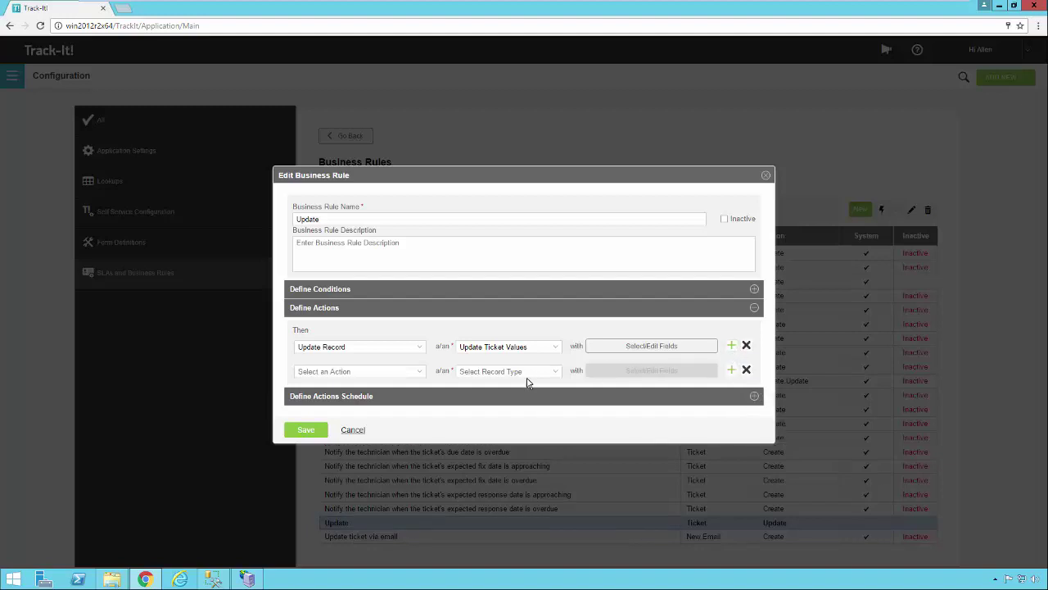
left_click(419, 373)
key("Down")
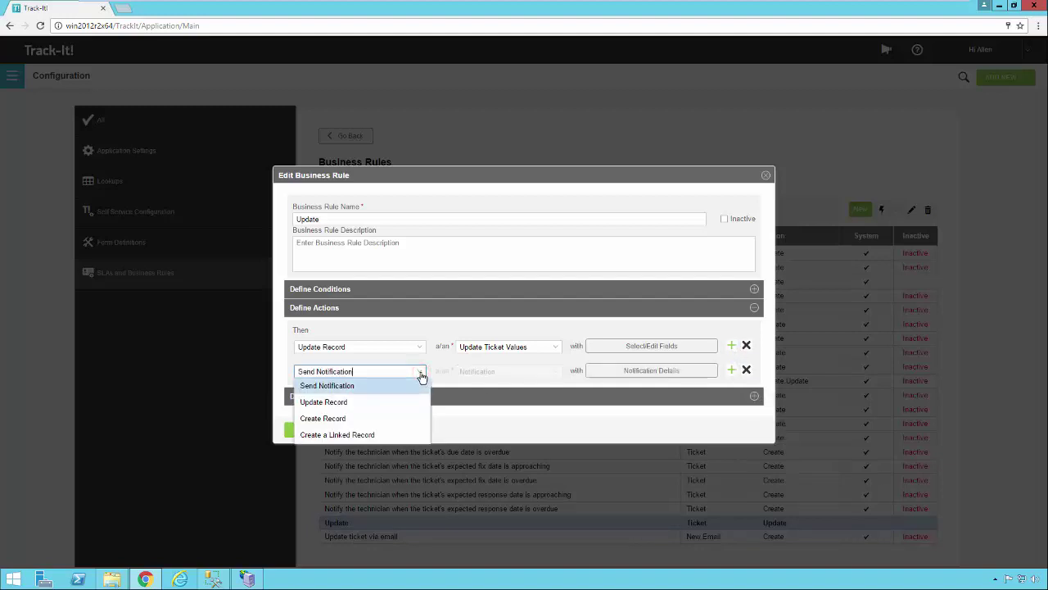
left_click(372, 420)
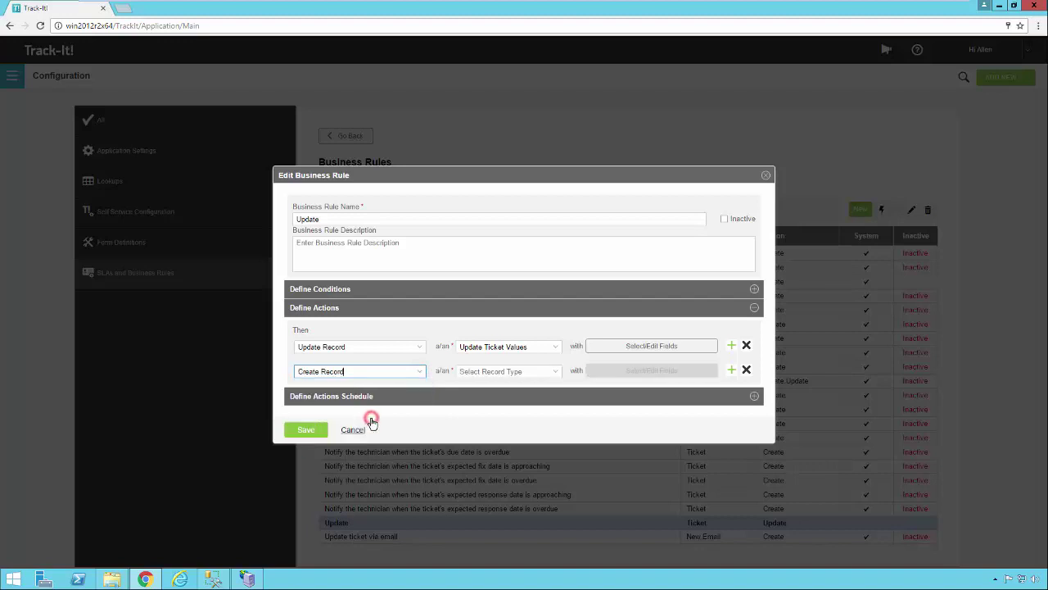
left_click(556, 373)
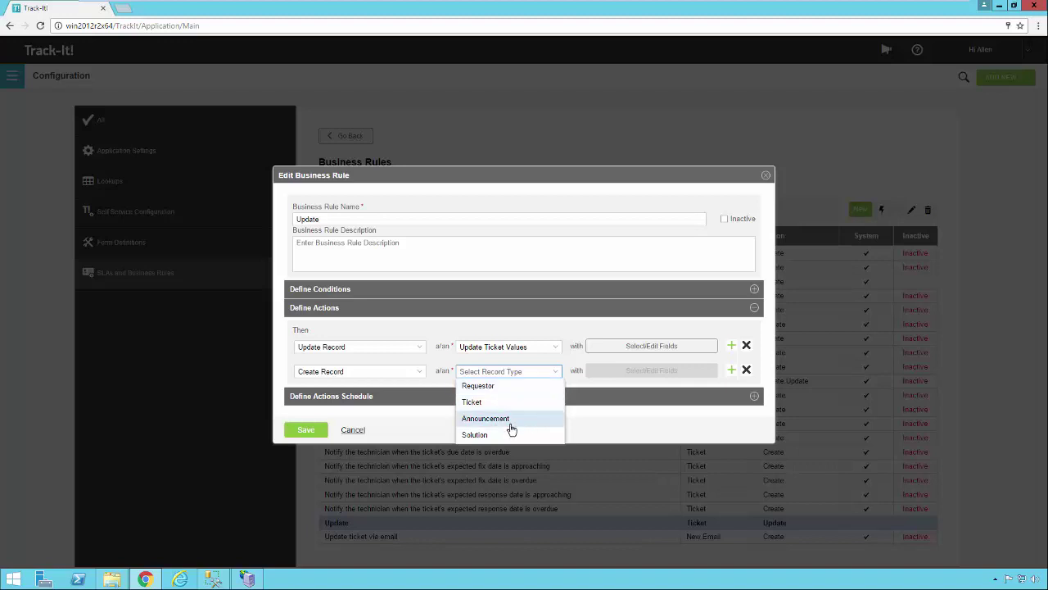
left_click(531, 386)
Step: Examine the fields available for the new Requestor record and close the field selection without choosing any
left_click(644, 373)
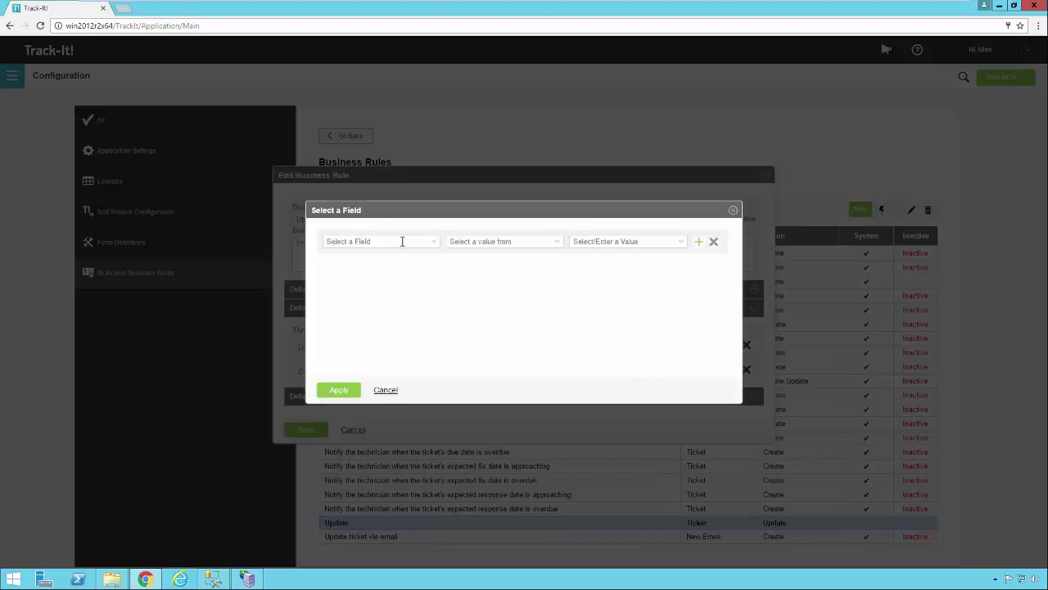
left_click(432, 244)
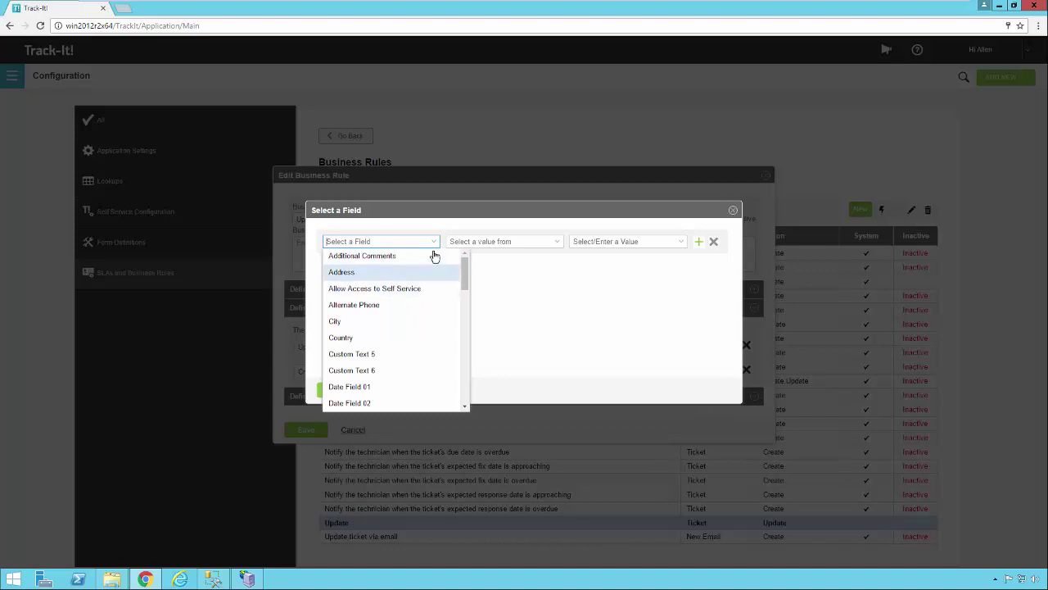
left_click(435, 243)
left_click(385, 391)
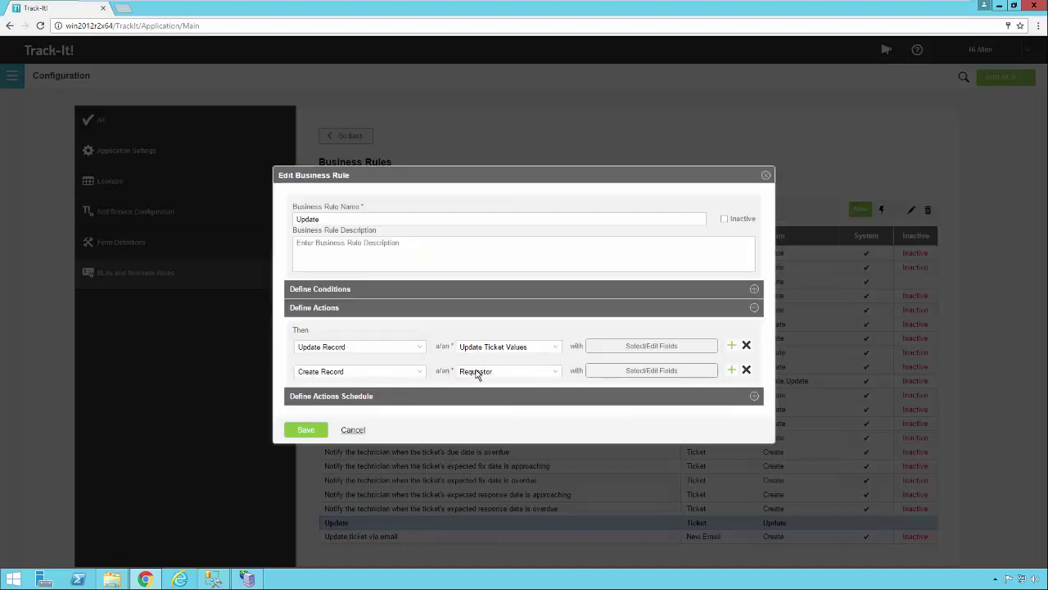
Step: Switch the second action's record type to Solution, and replace the action with Update Record of type Add Ticket Note
left_click(555, 372)
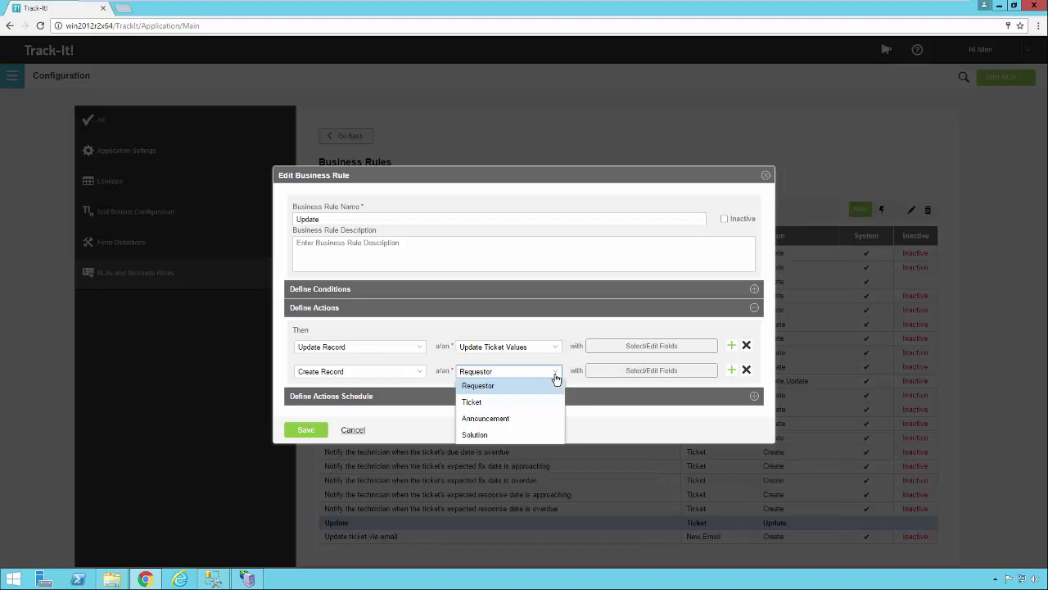
left_click(522, 435)
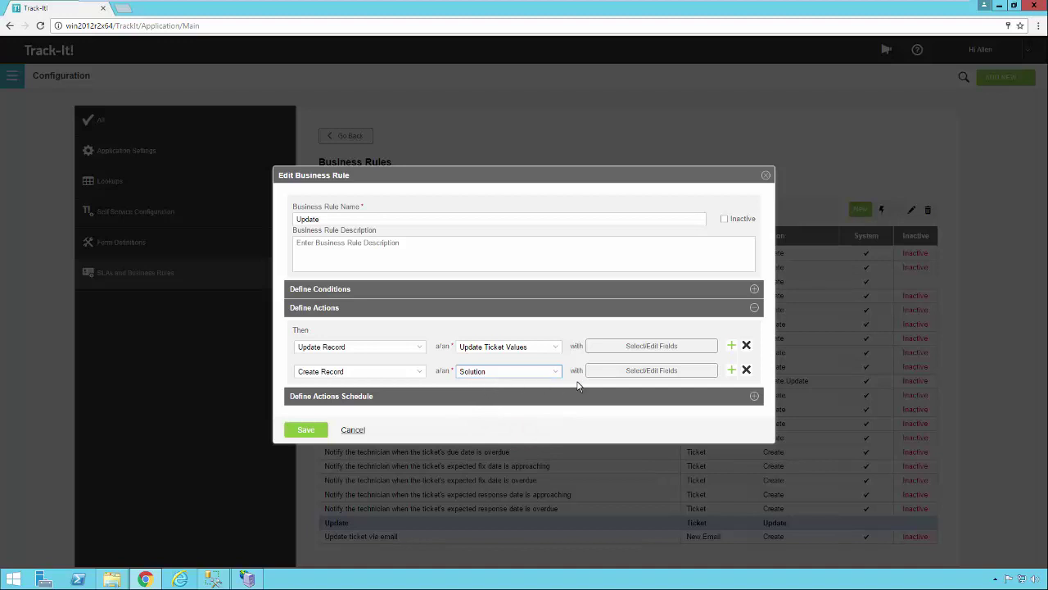
left_click(420, 371)
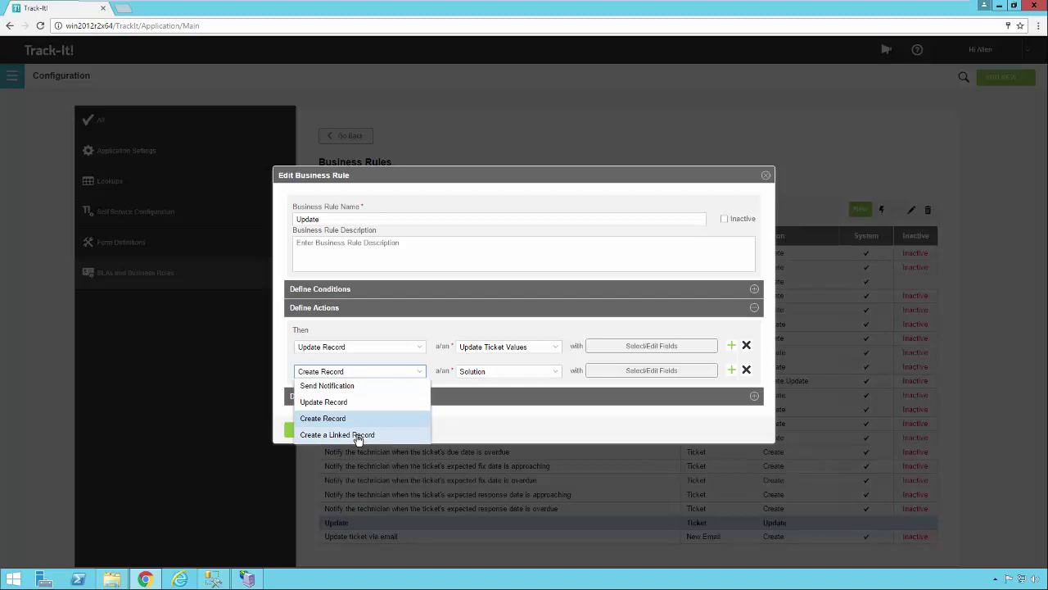
left_click(375, 402)
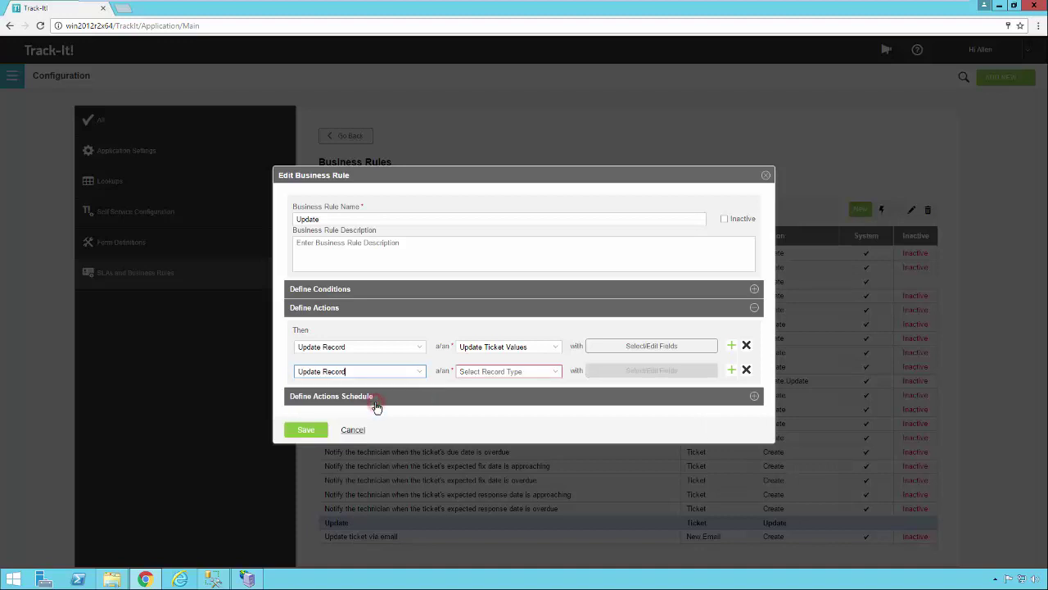
left_click(556, 373)
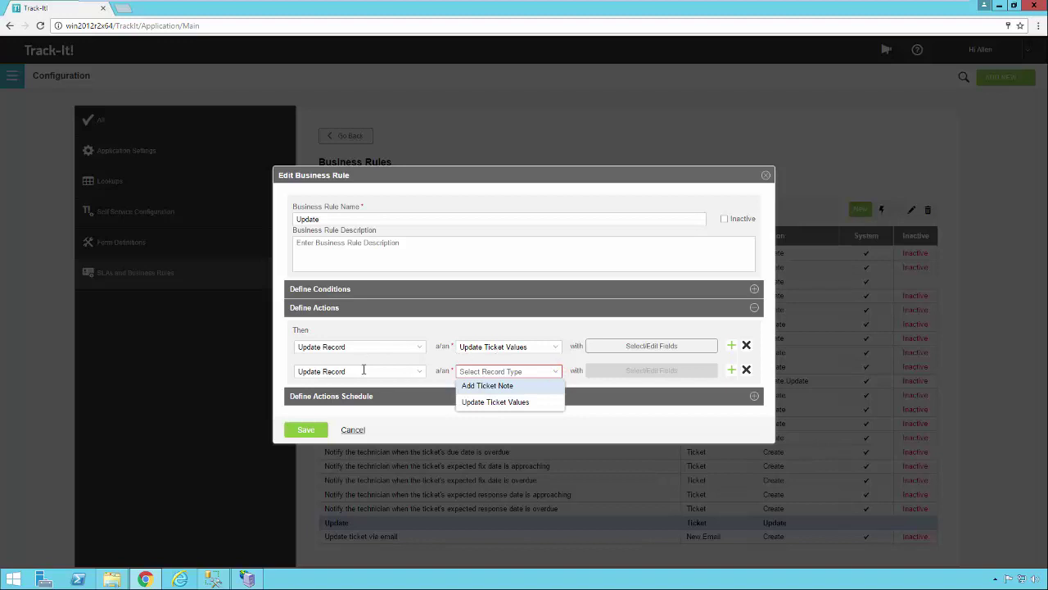
left_click(501, 403)
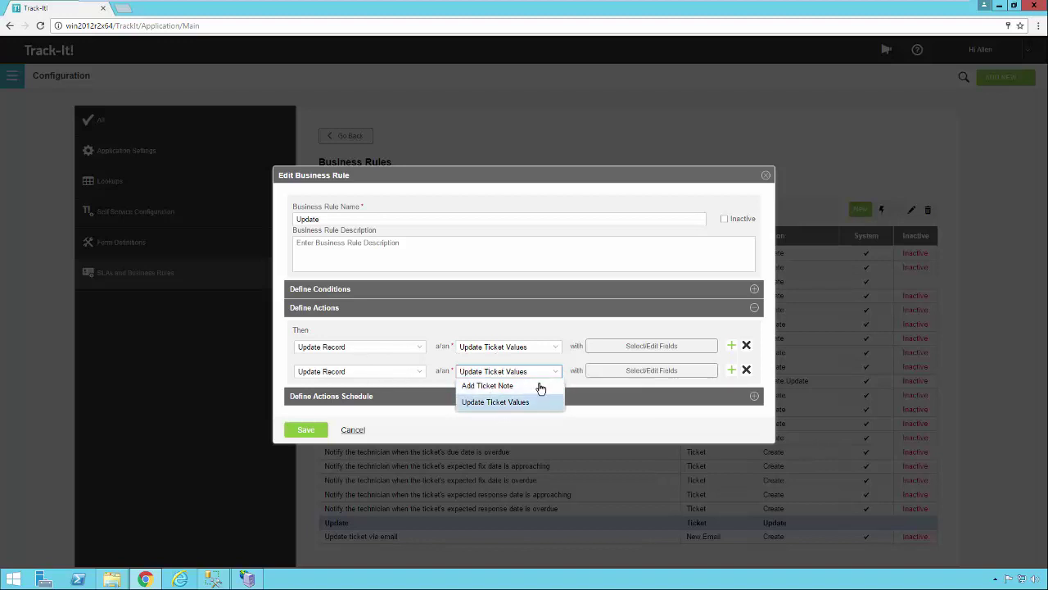
left_click(539, 387)
Step: Define the ticket note's Ticket ID field with {Ticket - Ticket ID} from the current record
left_click(634, 371)
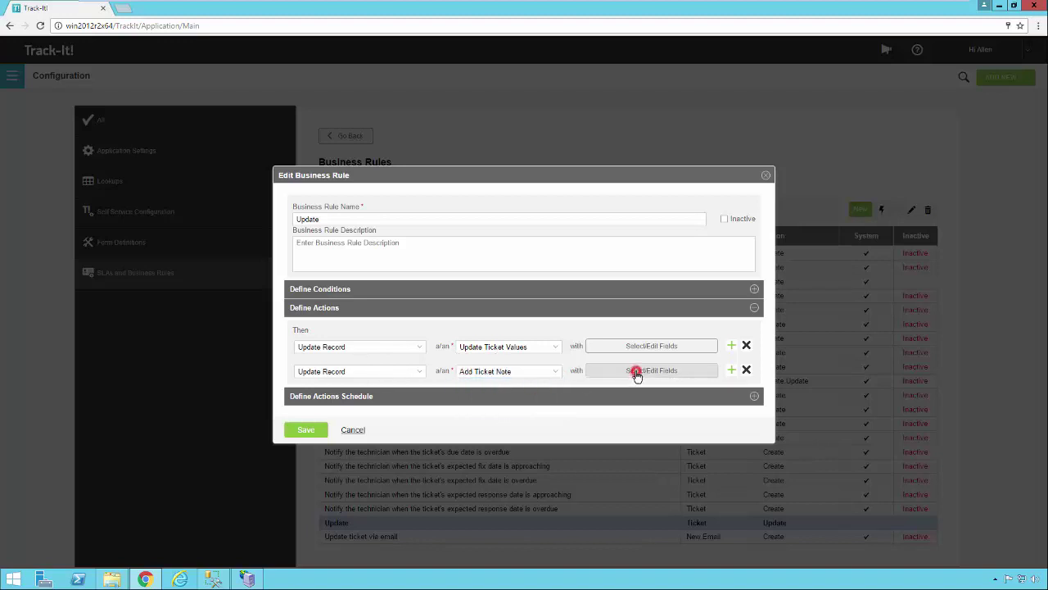
left_click(433, 242)
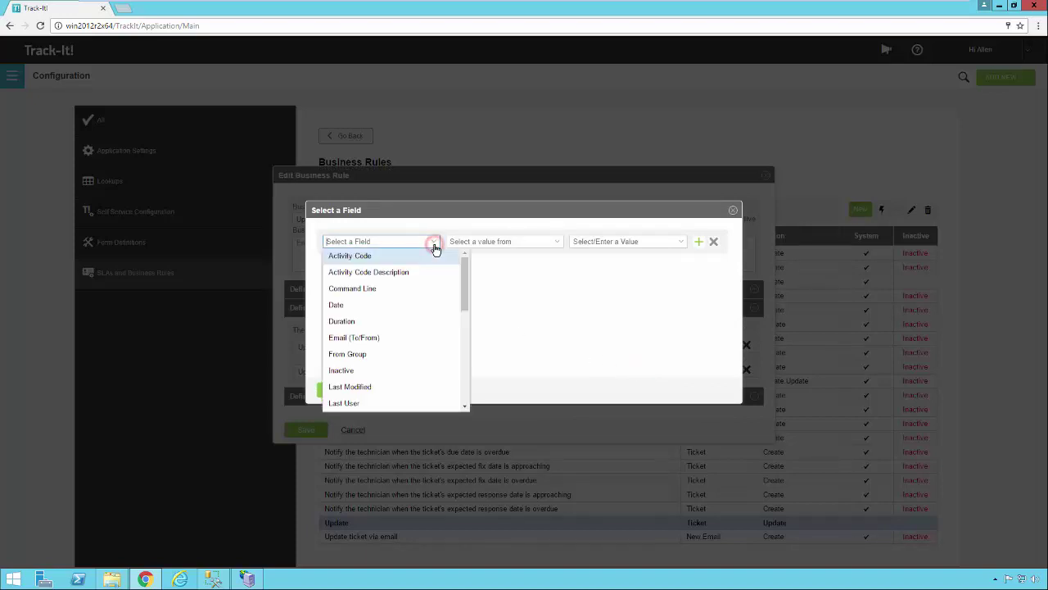
scroll(464, 271, "down", 5)
left_click(393, 364)
left_click(556, 242)
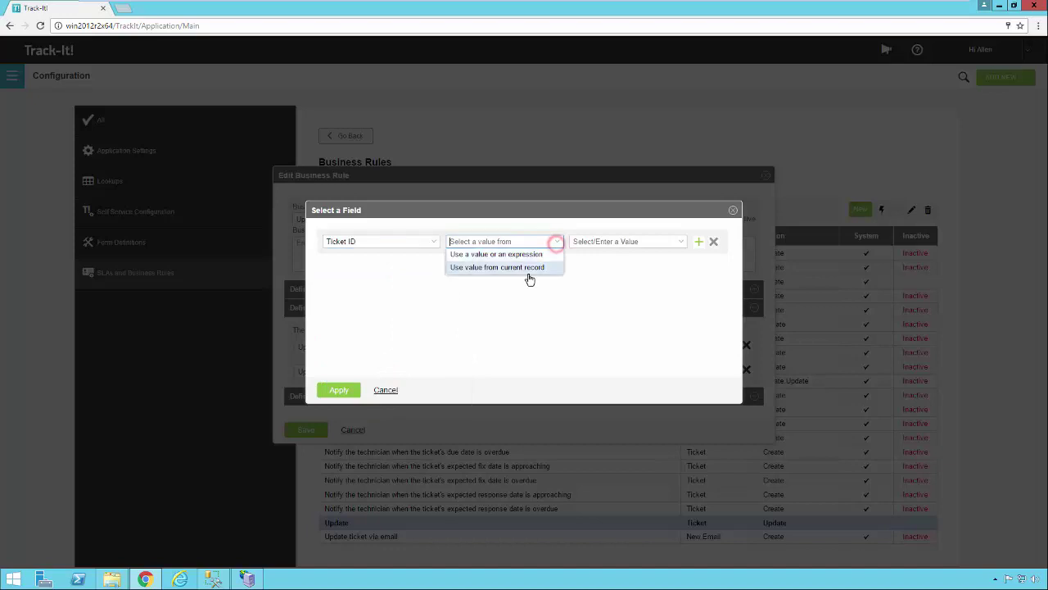
left_click(527, 270)
left_click(681, 241)
left_click(710, 264)
scroll(712, 363, "down", 3)
scroll(713, 363, "down", 5)
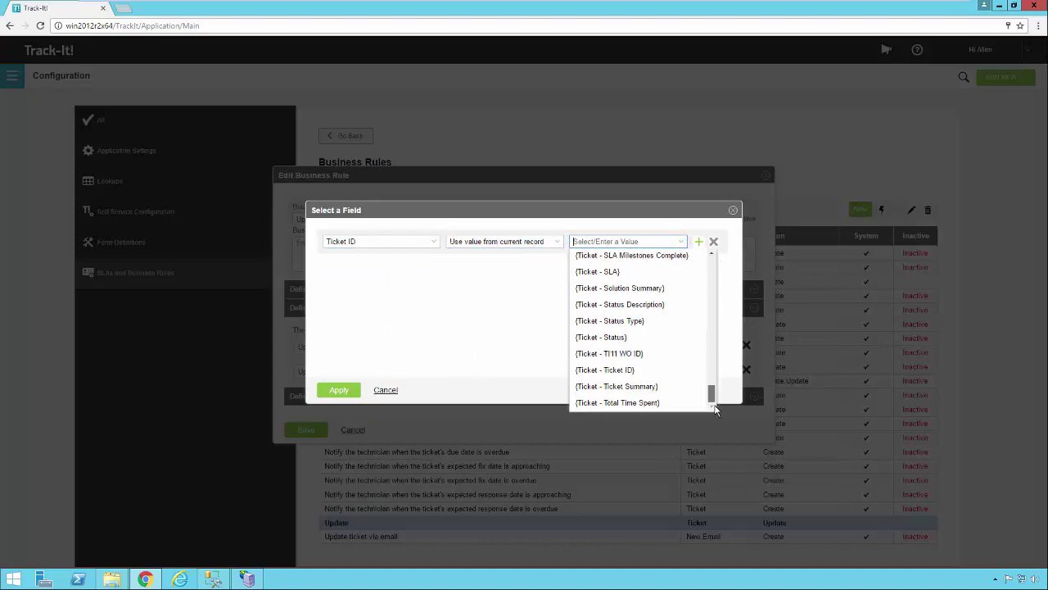
left_click(631, 371)
Step: Add a Note field to the ticket note action that uses a value or an expression, leaving its text empty
left_click(698, 241)
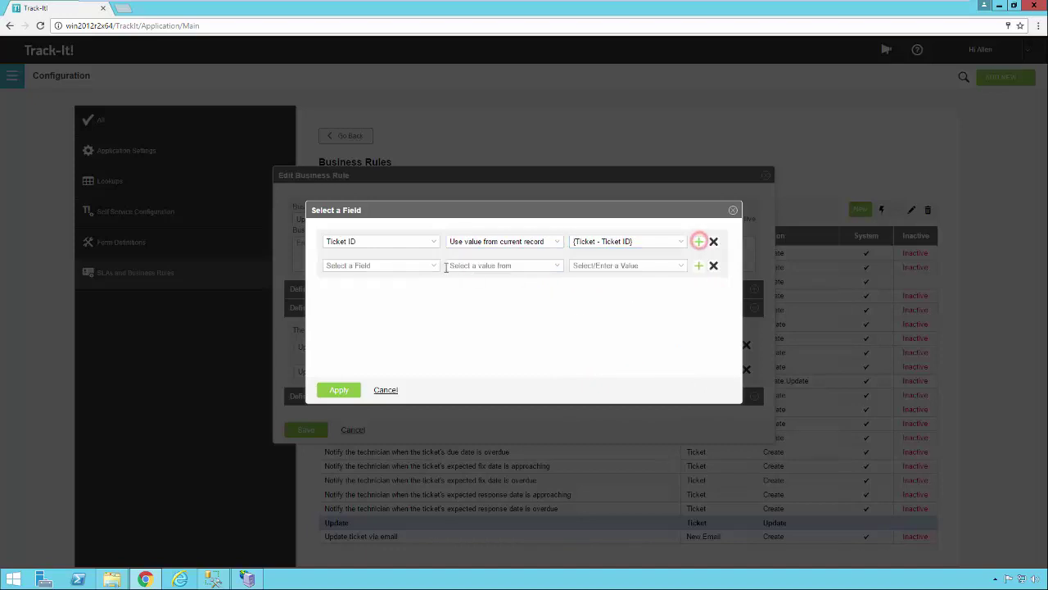
left_click(434, 267)
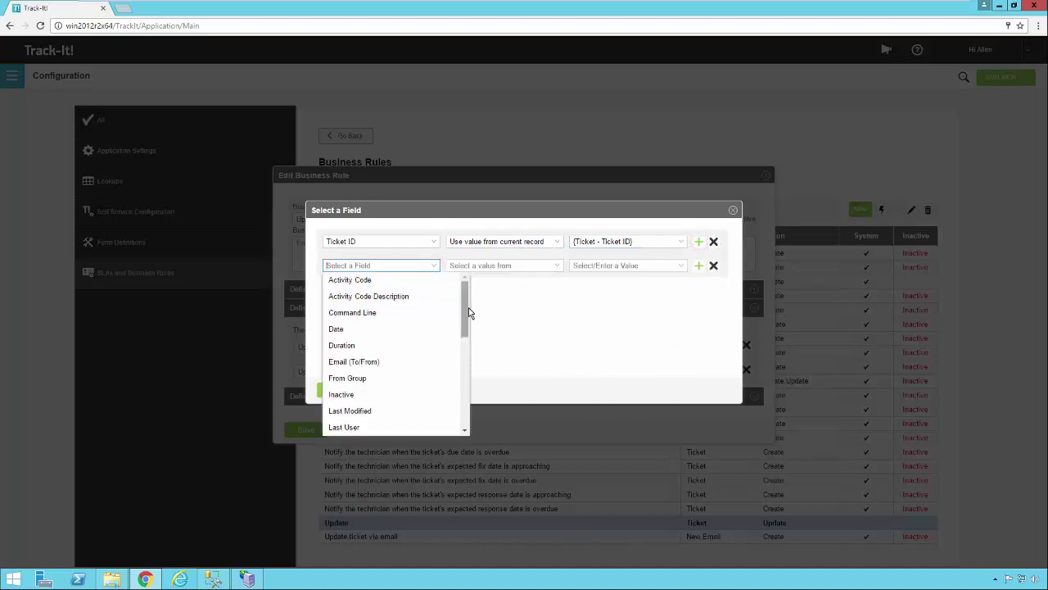
left_click_drag(466, 309, 463, 345)
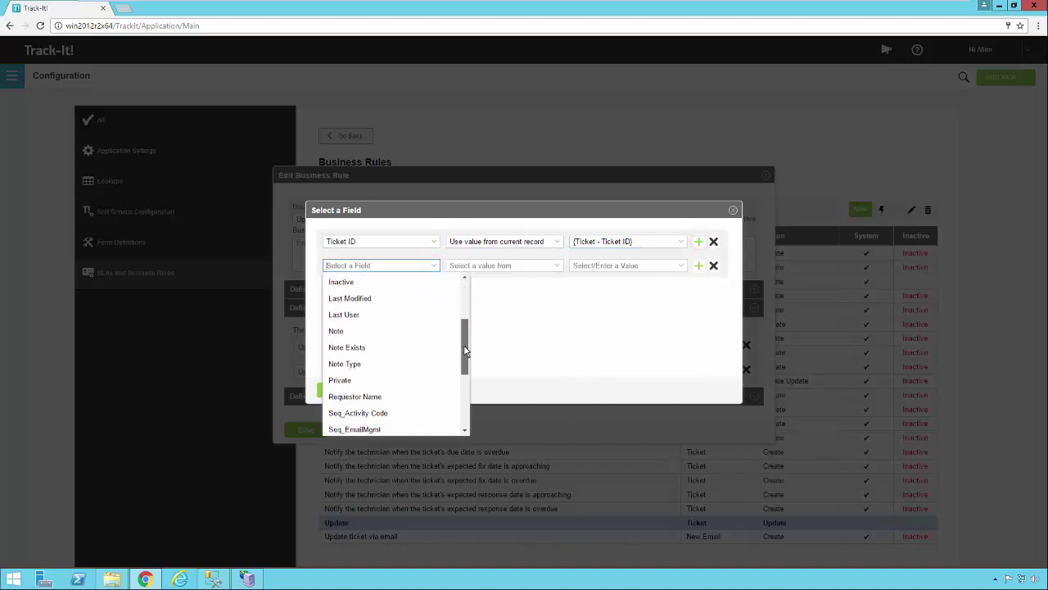
left_click(374, 330)
left_click(548, 266)
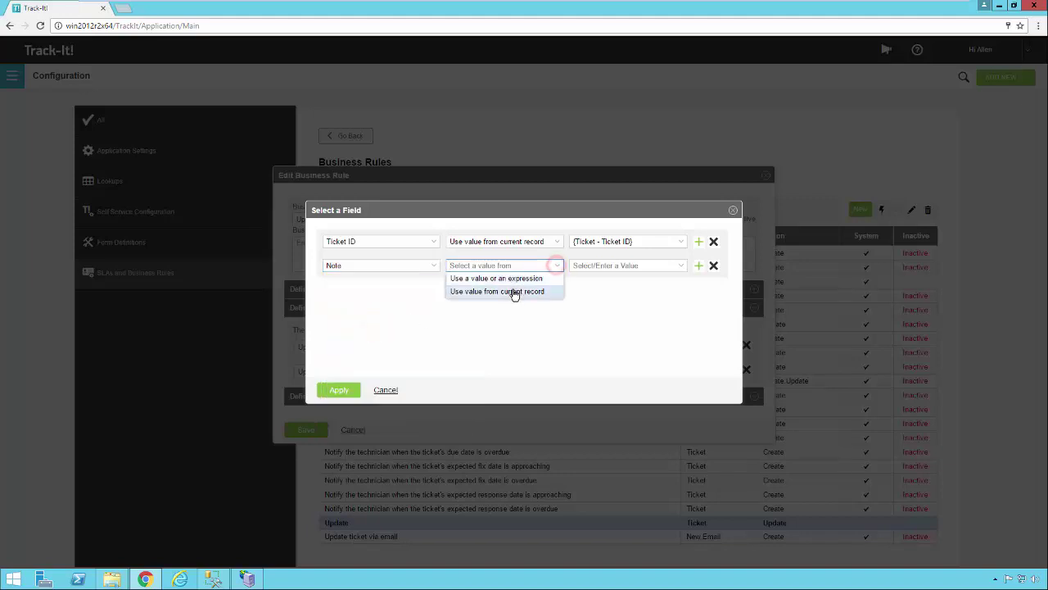
left_click(516, 281)
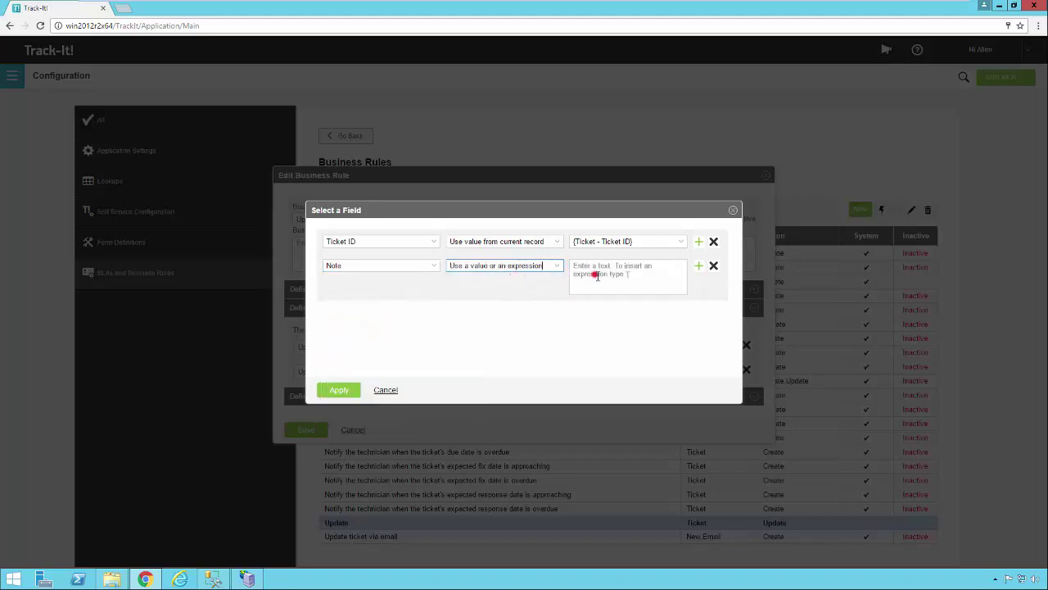
left_click(611, 276)
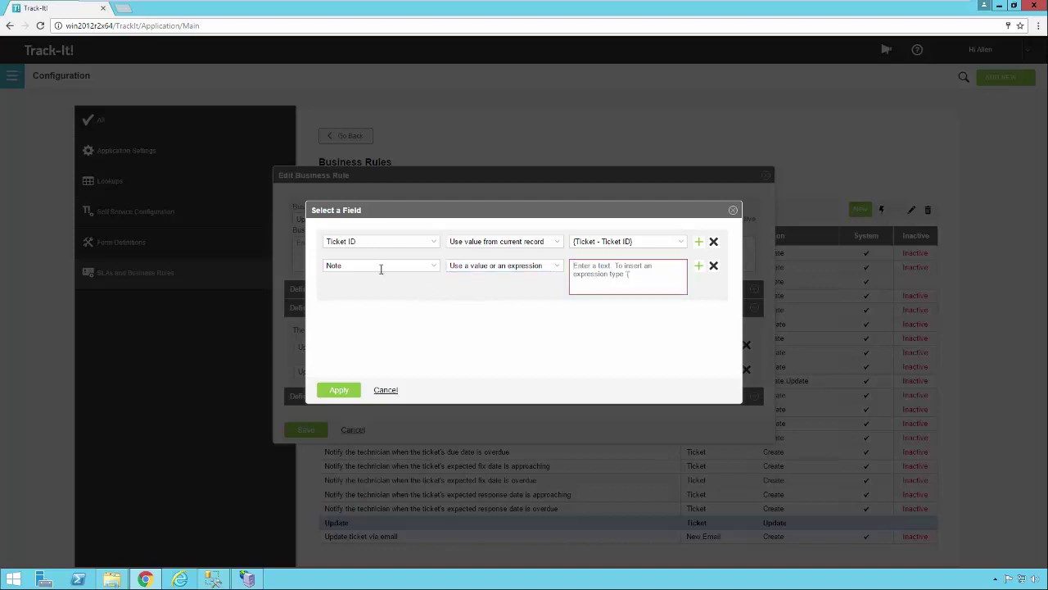
Step: Discard the ticket note's field definitions and remove the second action from the rule
left_click(385, 391)
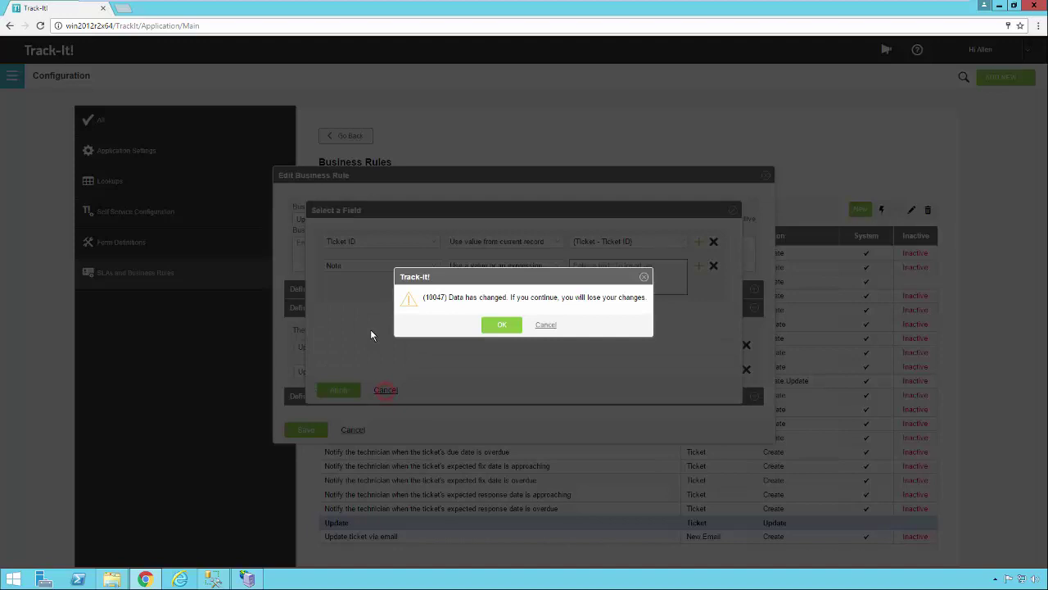
left_click(491, 326)
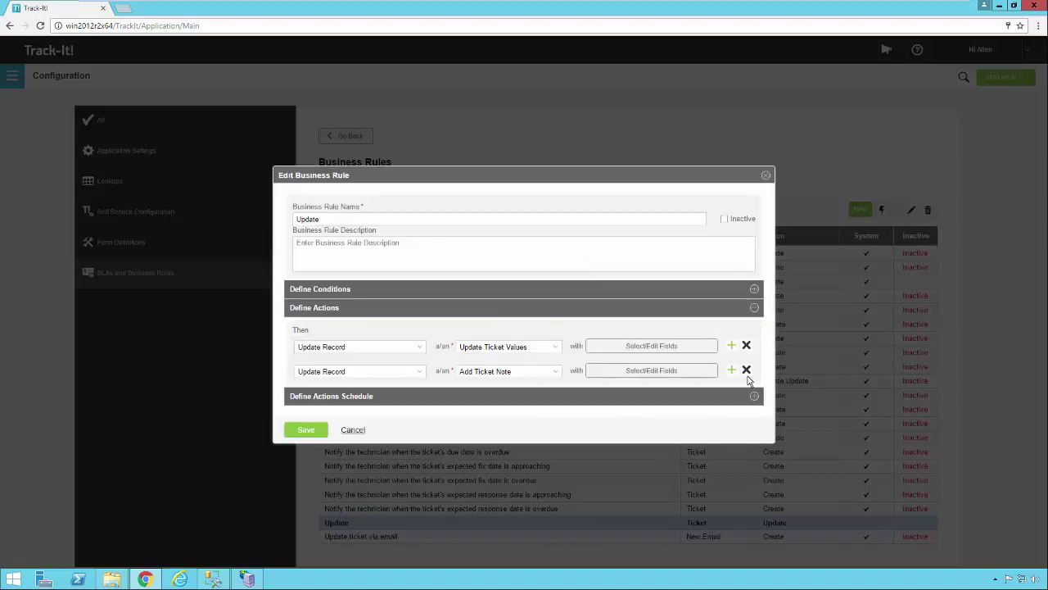
left_click(746, 369)
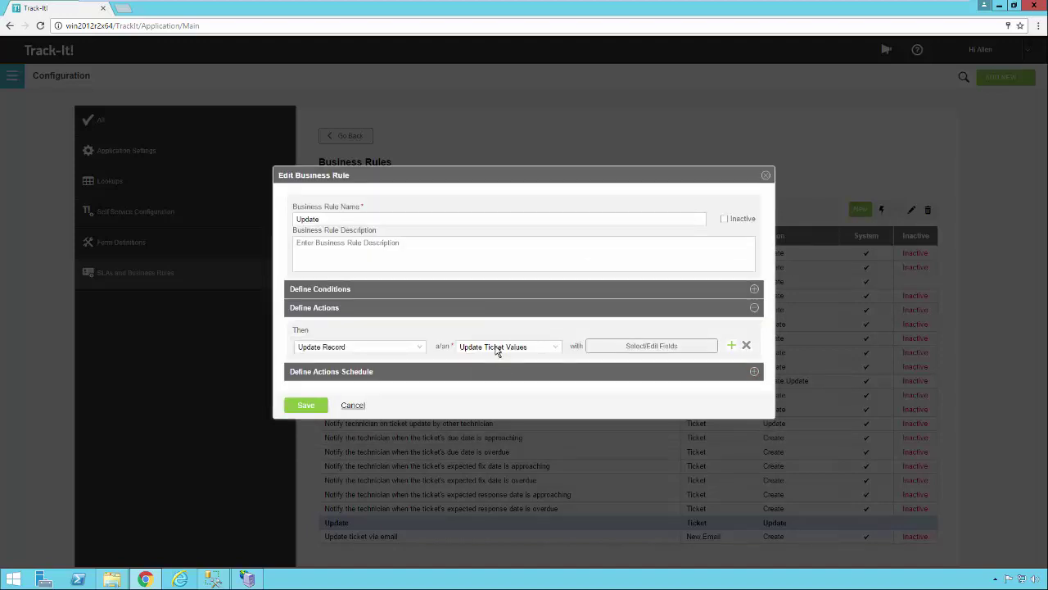
Step: Try to make the ticket update's only field Assigned To Technician, removing Category and replacing Ticket ID, with a technician's user name as an expression value
left_click(629, 349)
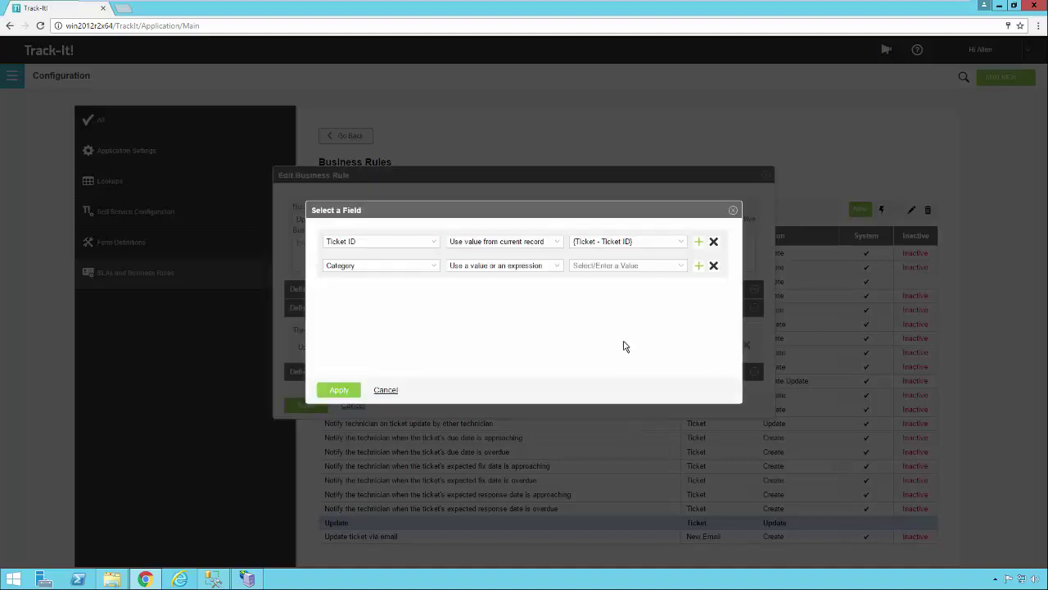
left_click(714, 265)
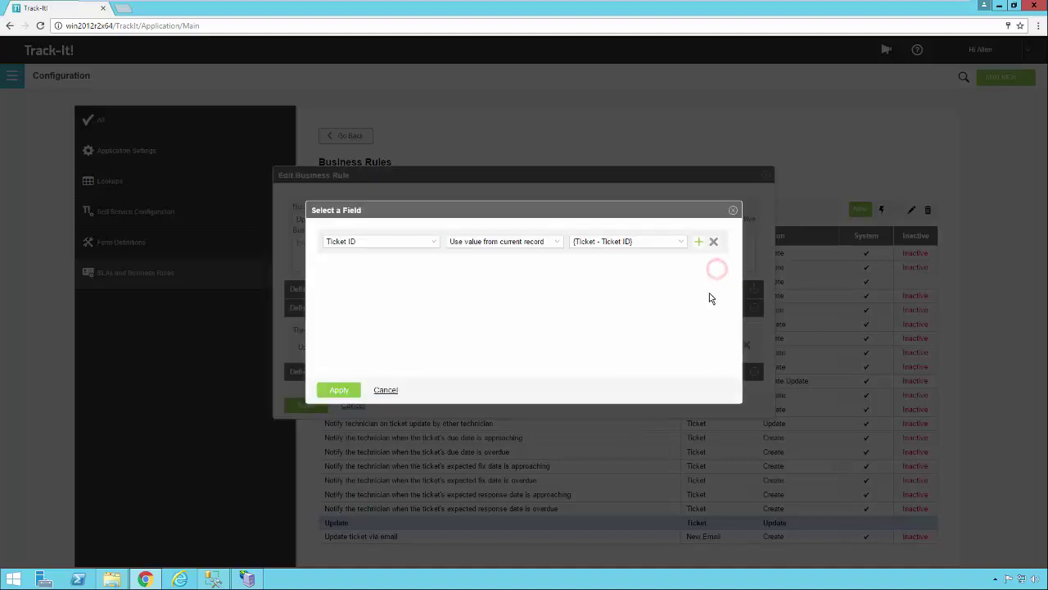
left_click(437, 244)
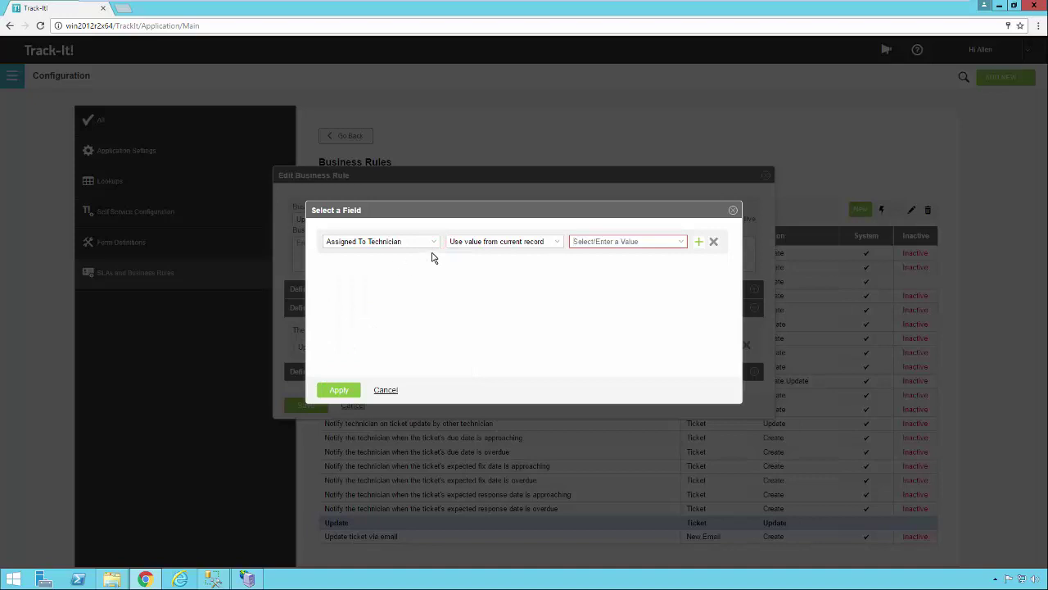
left_click(557, 243)
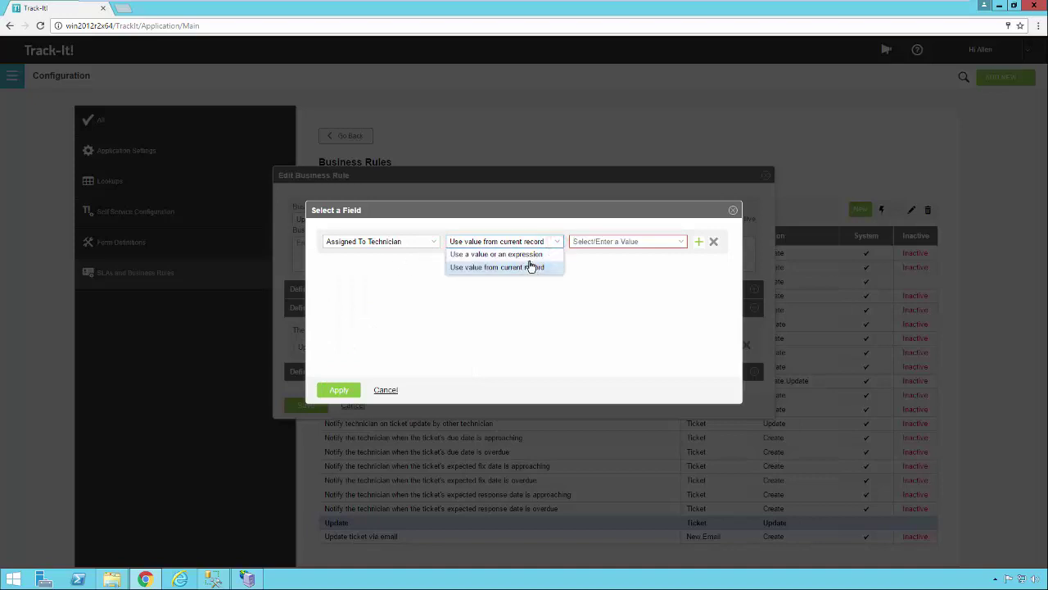
left_click(527, 253)
left_click(680, 244)
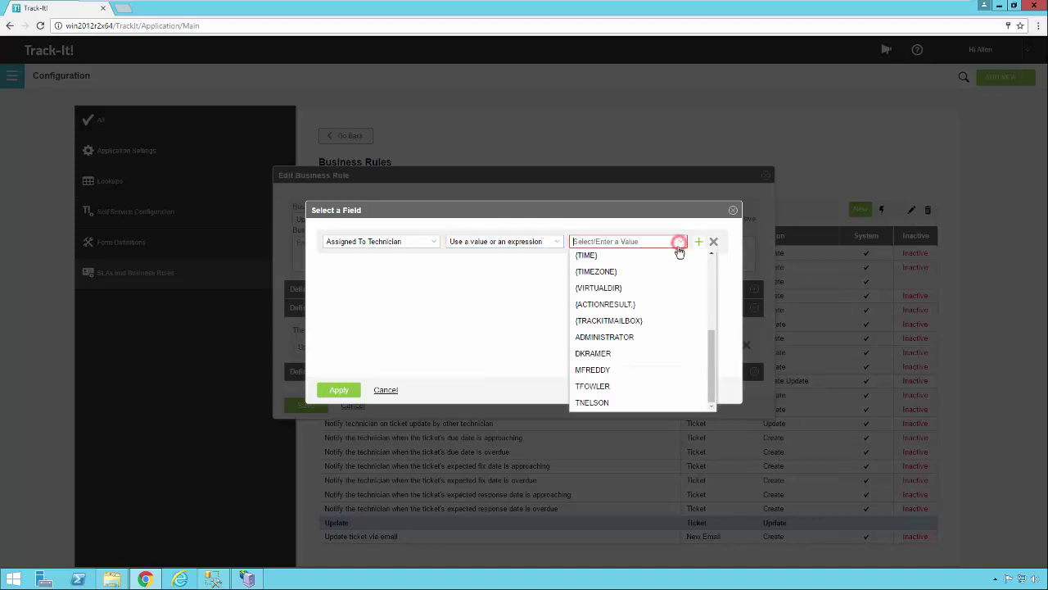
left_click(592, 386)
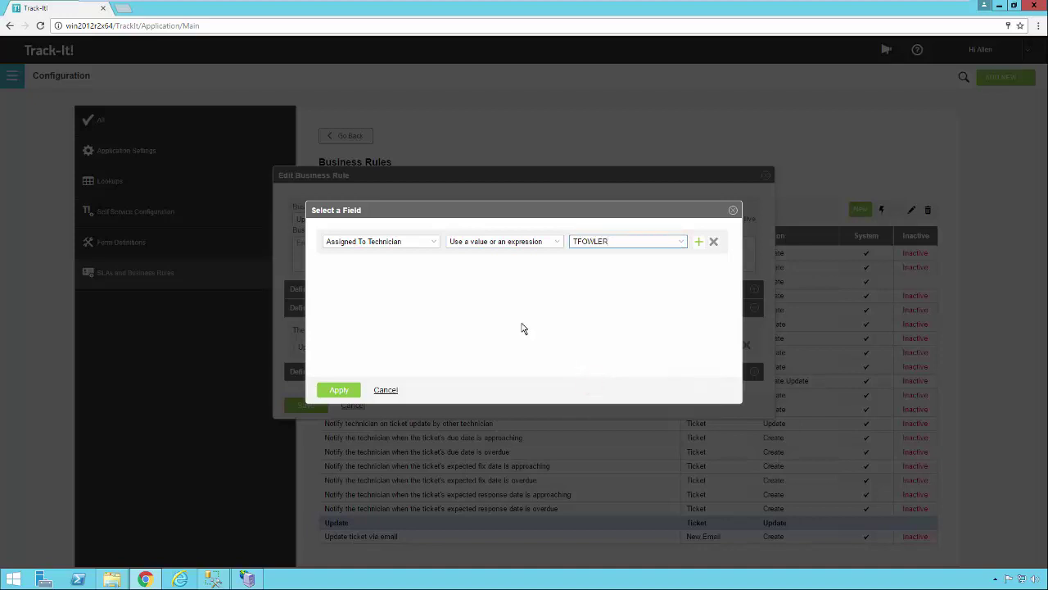
left_click(342, 391)
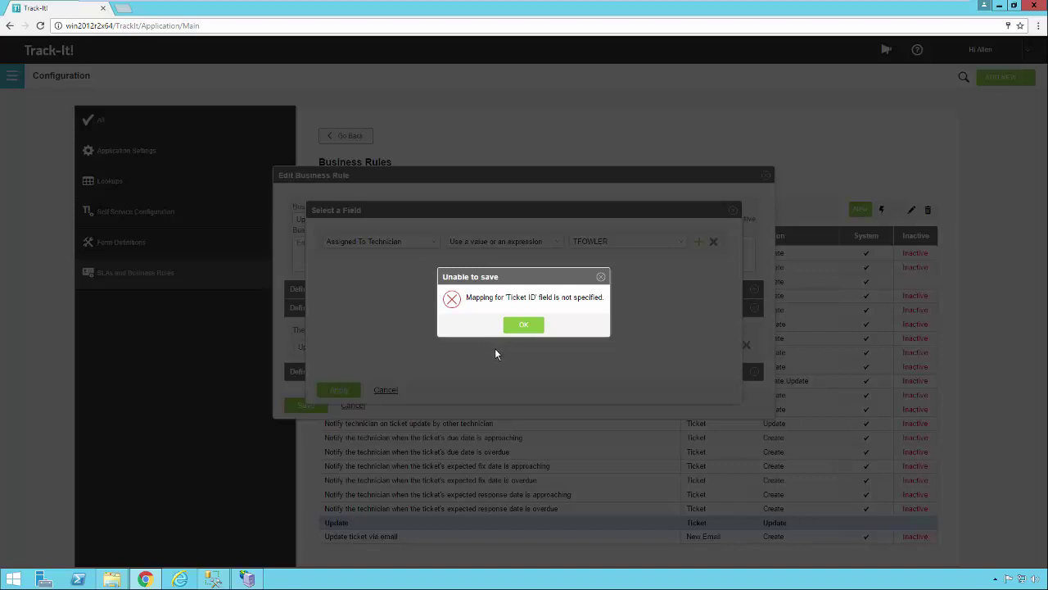
left_click(528, 326)
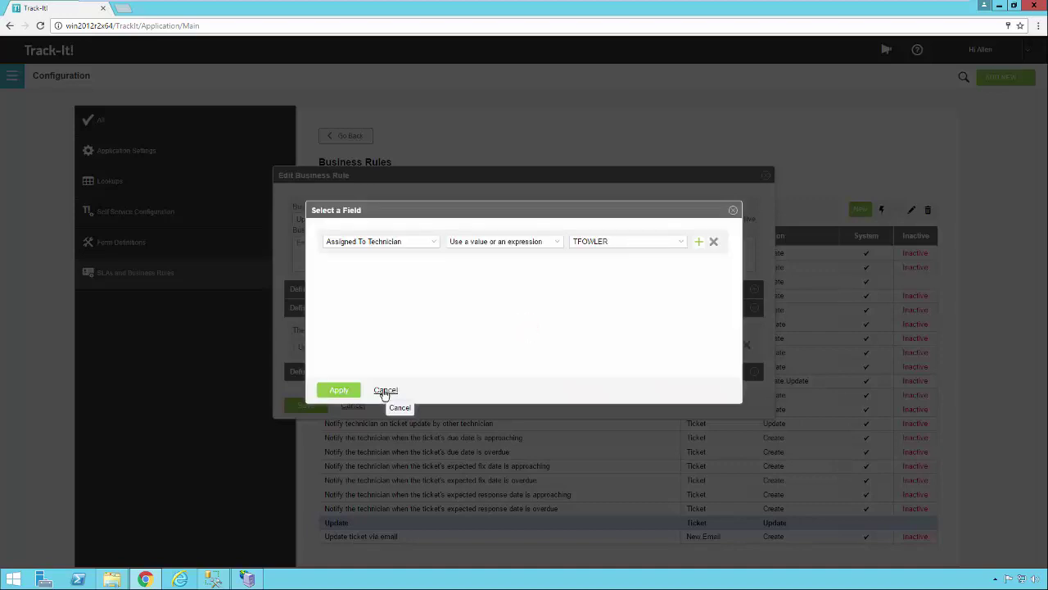
Step: Discard the field mapping changes and close the Update rule without saving
left_click(384, 393)
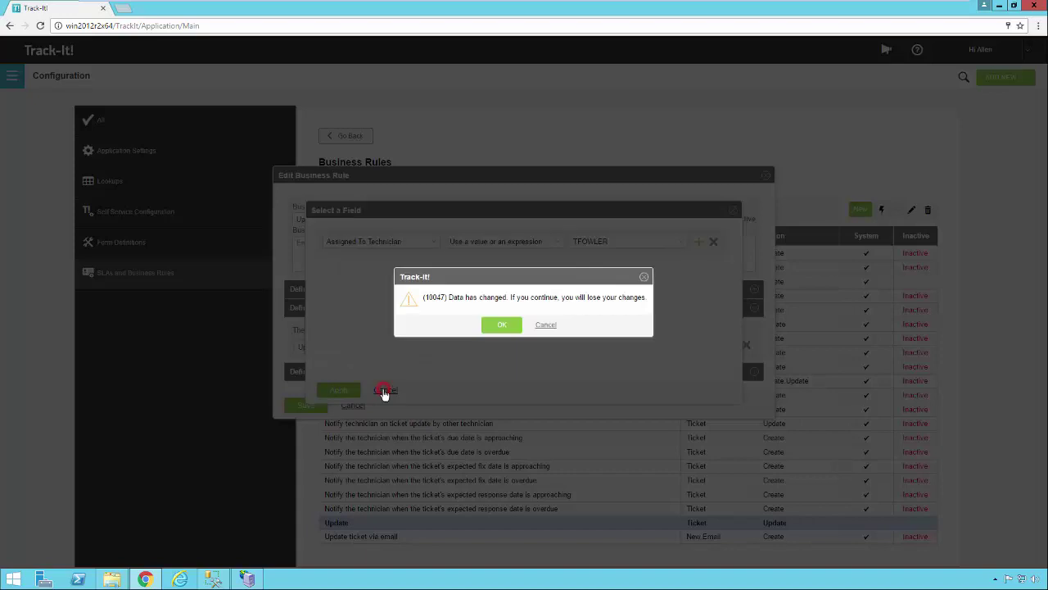
left_click(514, 331)
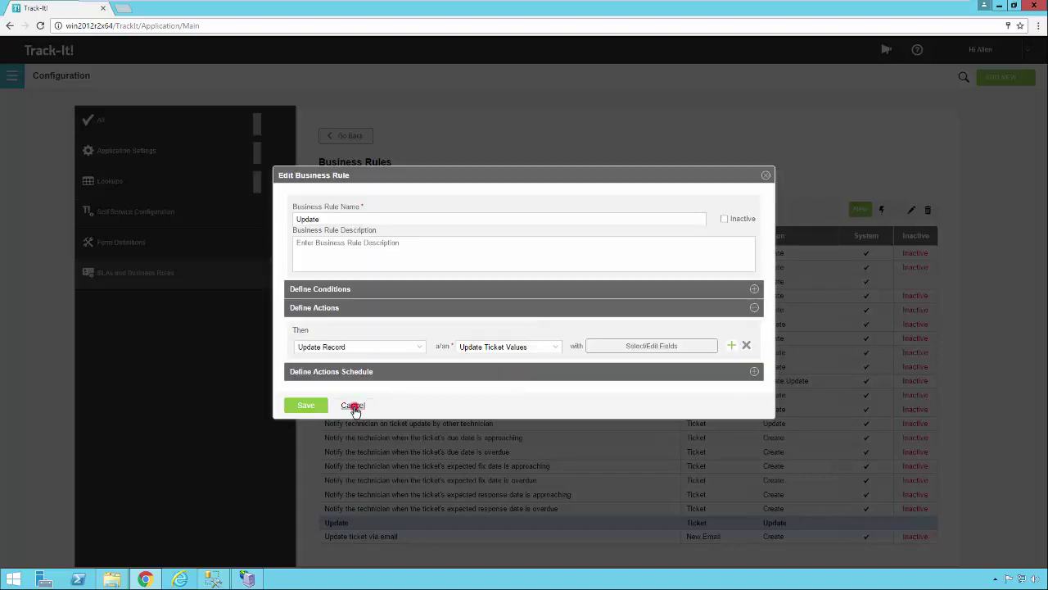
left_click(352, 406)
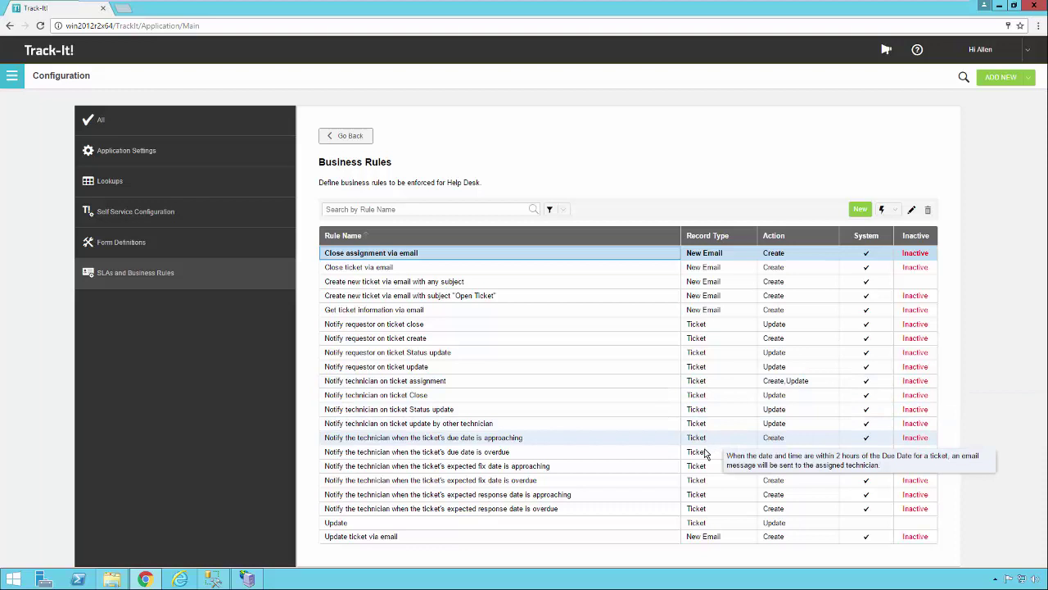
Step: Open the rule "Notify the technician when the ticket's due date is overdue" and review its conditions and actions
mouse_move(585, 495)
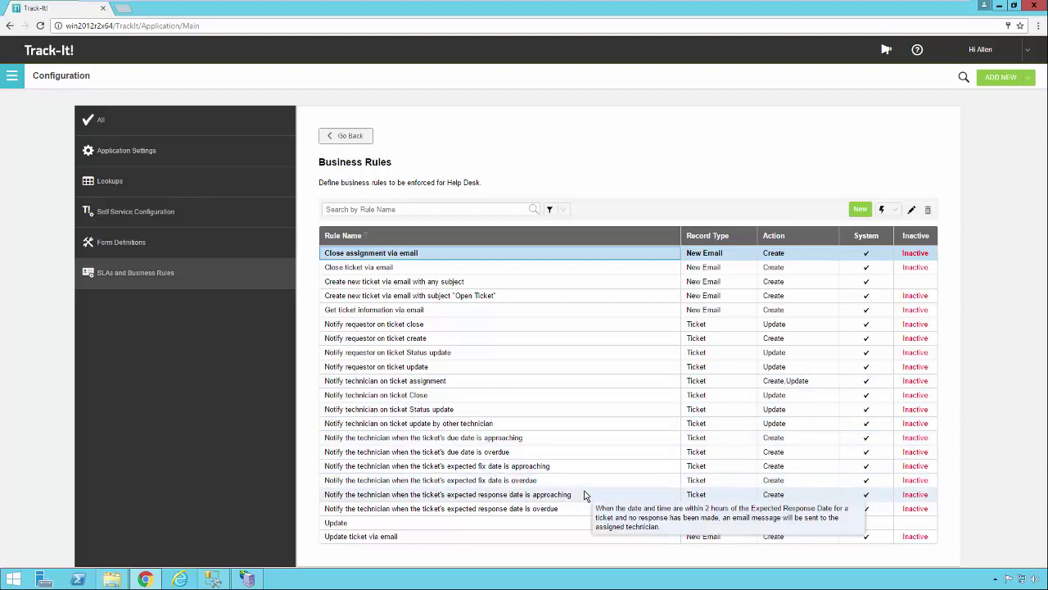
left_click(487, 452)
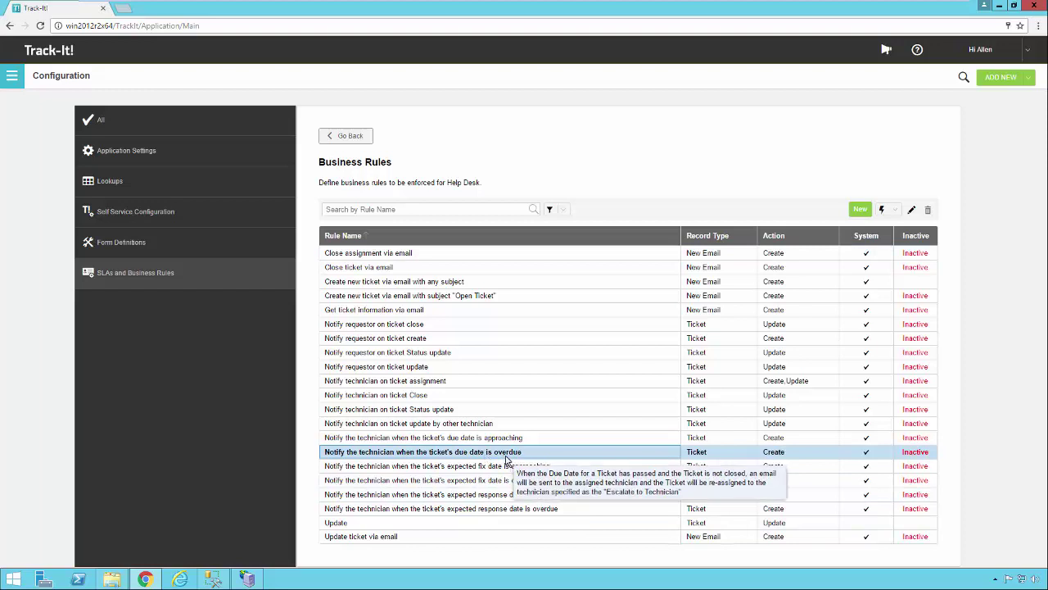
double_click(505, 455)
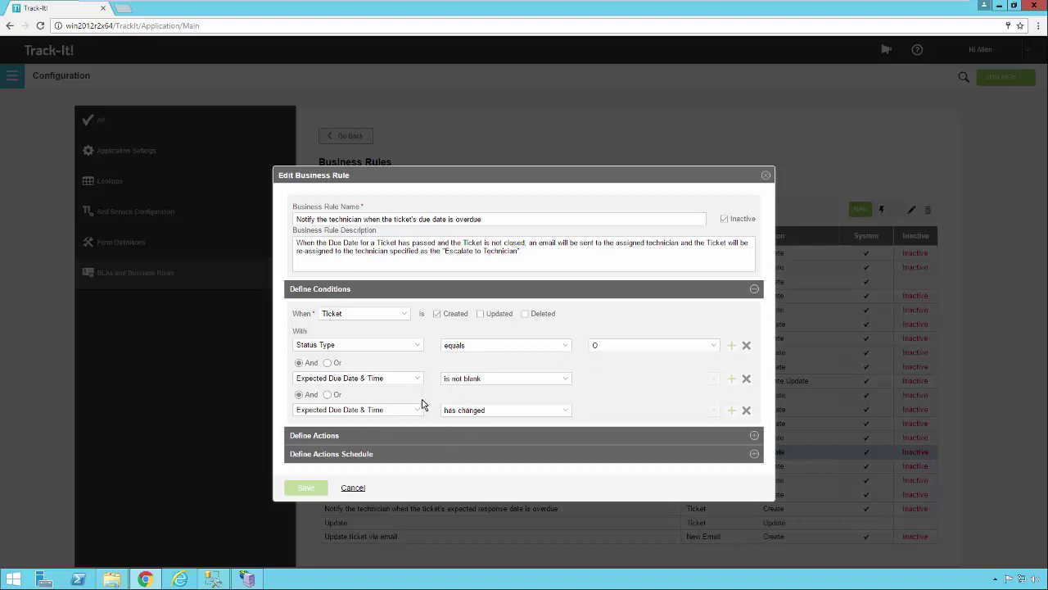
left_click(752, 436)
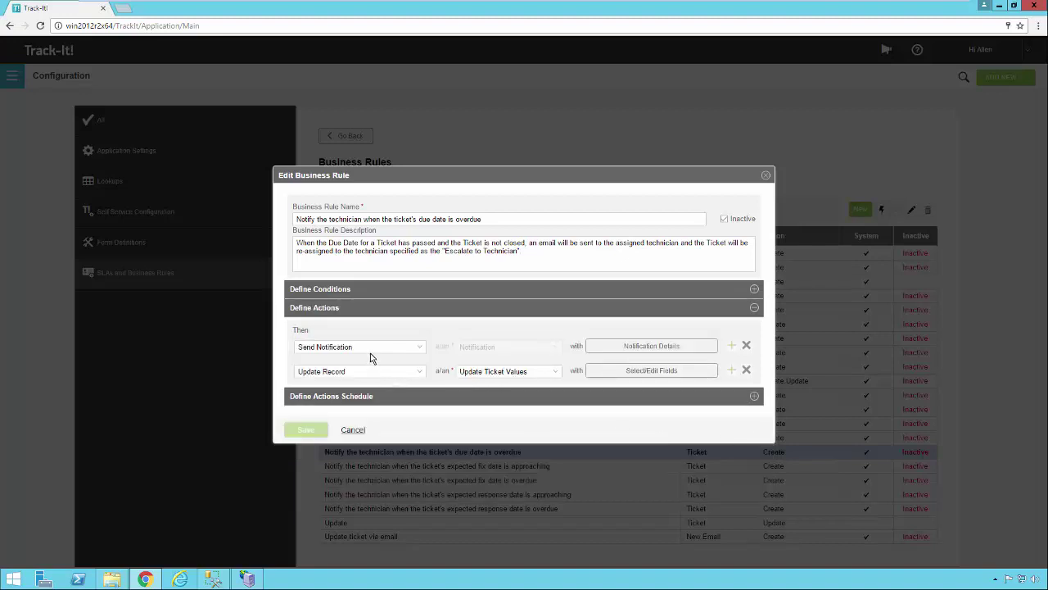
Step: Examine the overdue rule's notification details and its ticket update field mappings, leaving both as they are
left_click(630, 349)
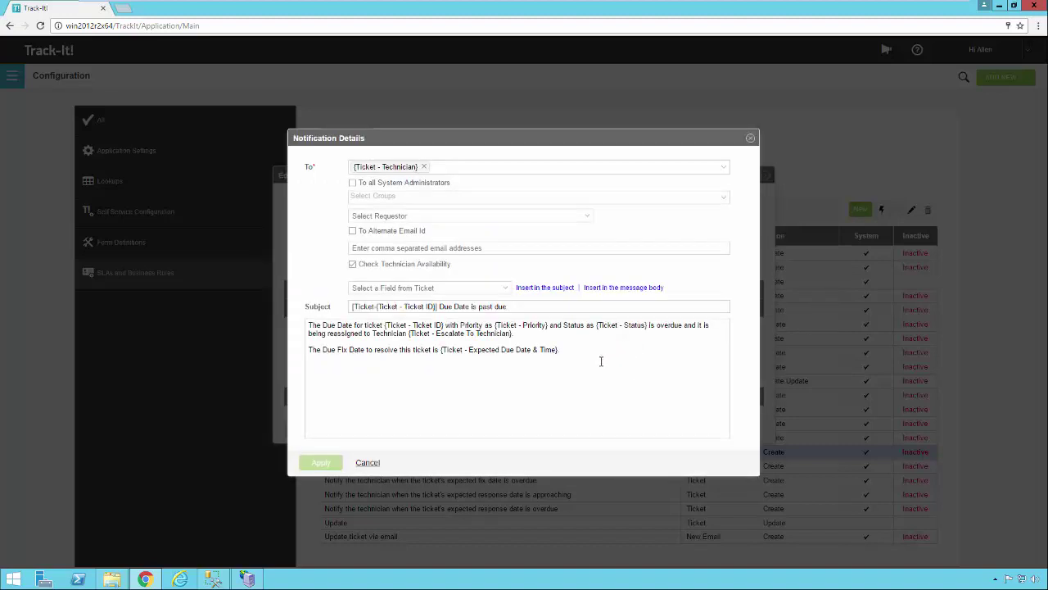
left_click(366, 462)
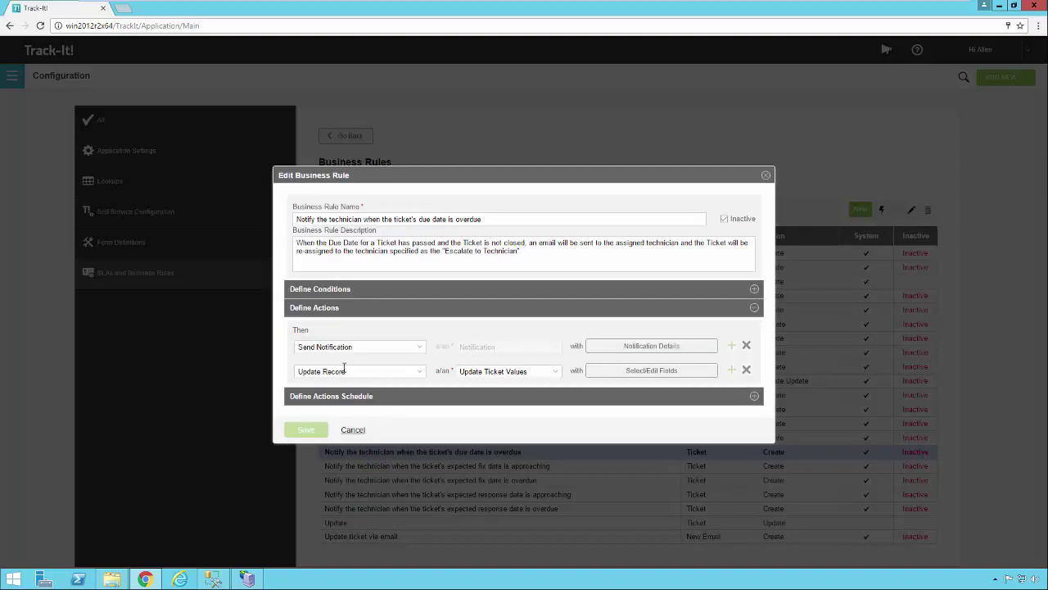
left_click(646, 370)
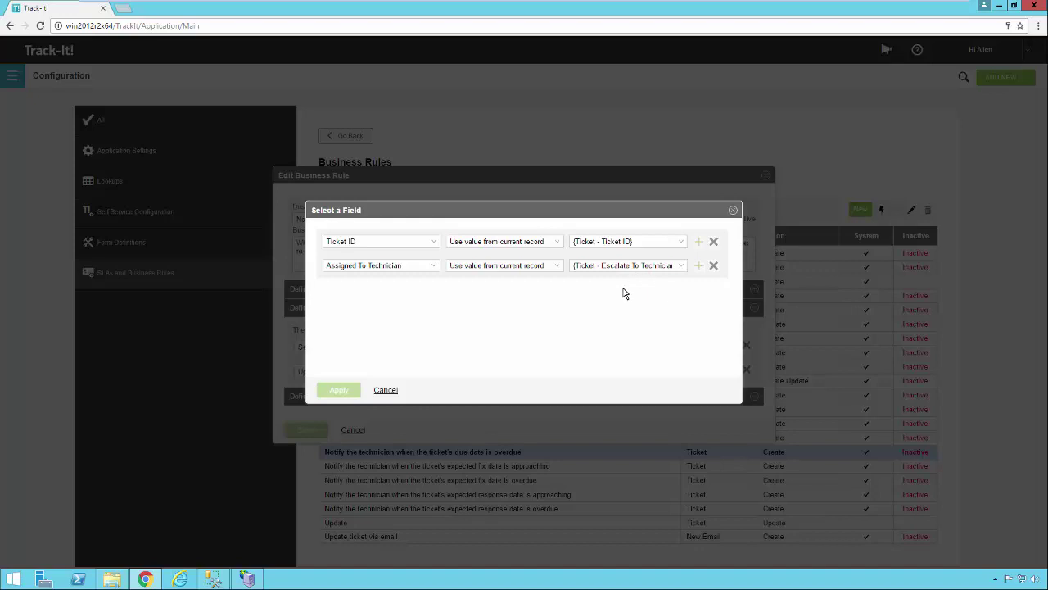
left_click(390, 391)
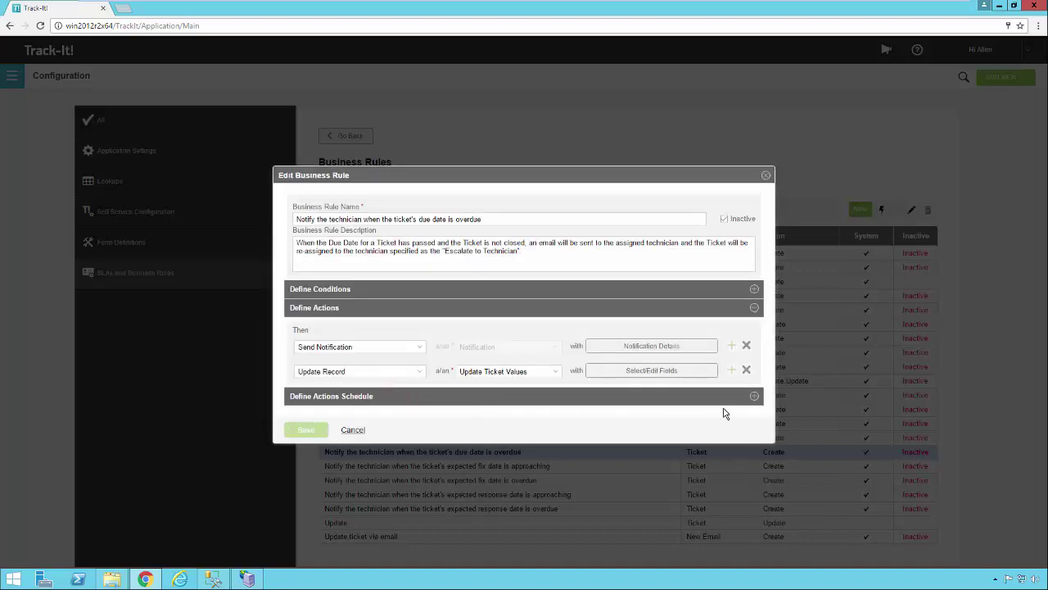
Step: Examine the overdue rule's action schedule and available work schedules, and close the rule without saving
left_click(753, 396)
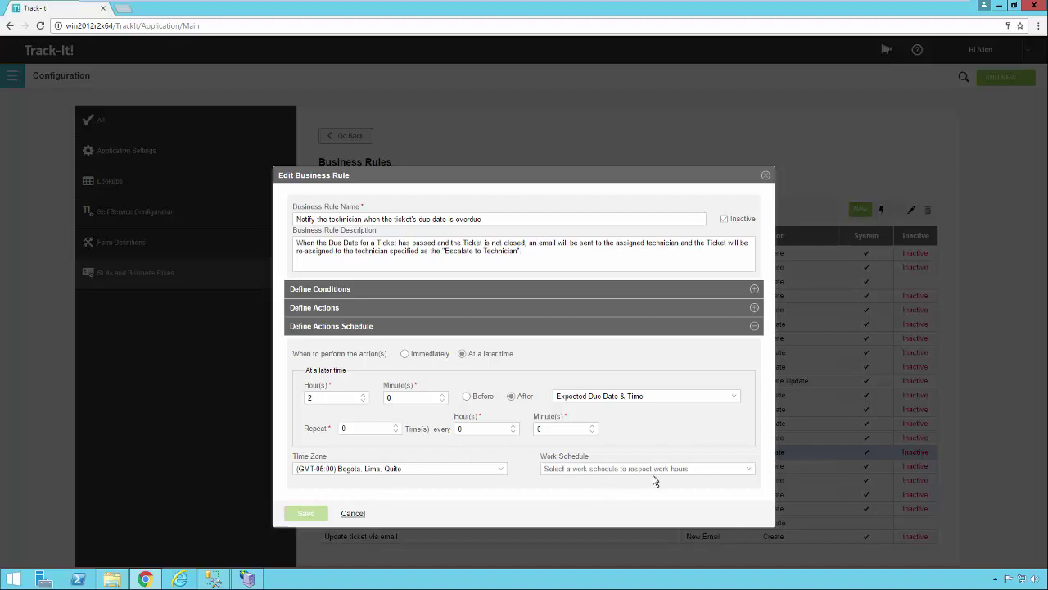
left_click(749, 472)
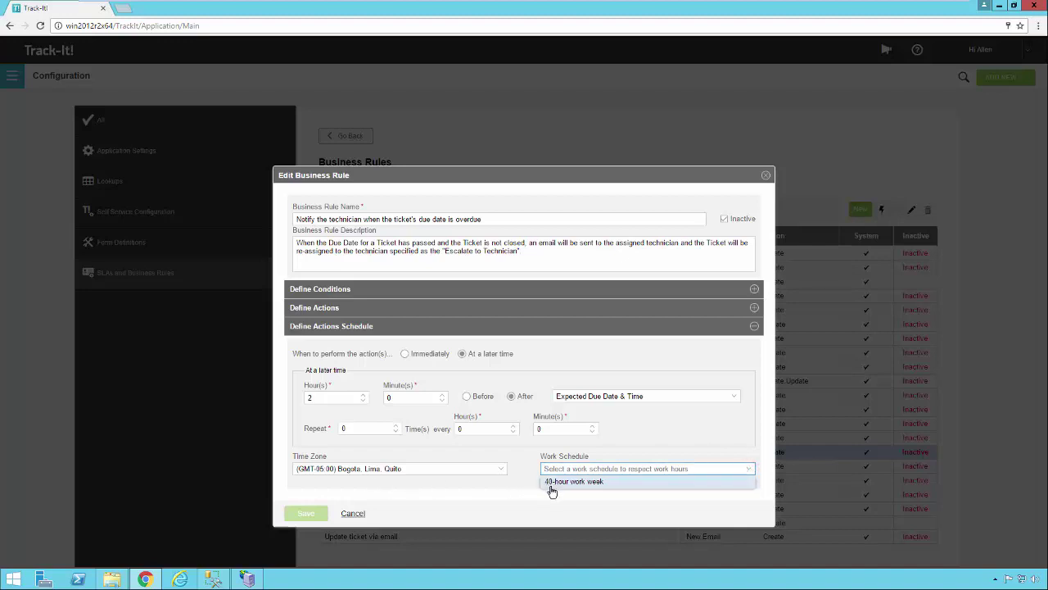
left_click(750, 473)
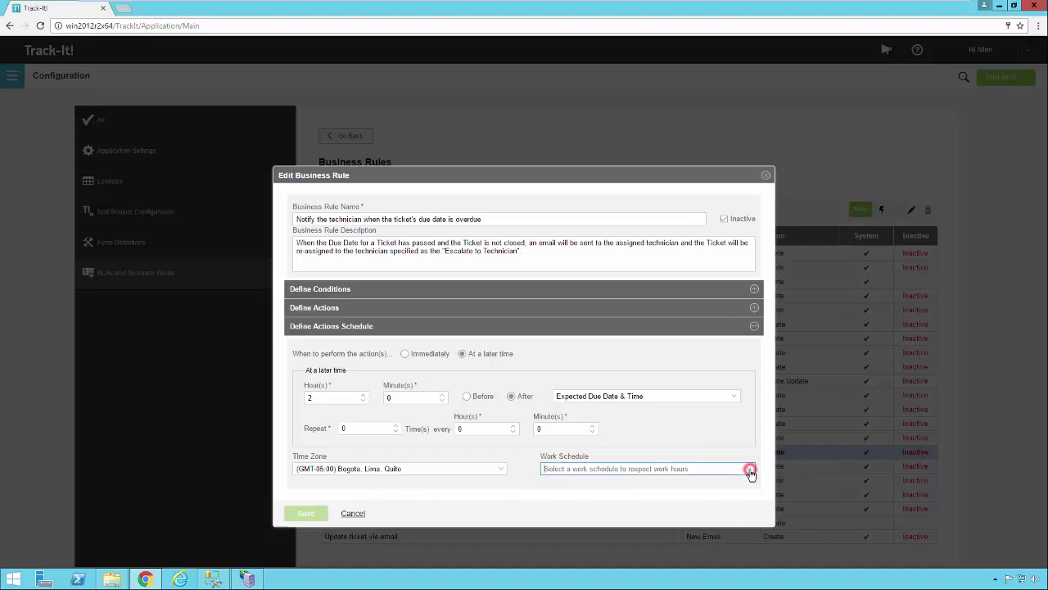
left_click(750, 472)
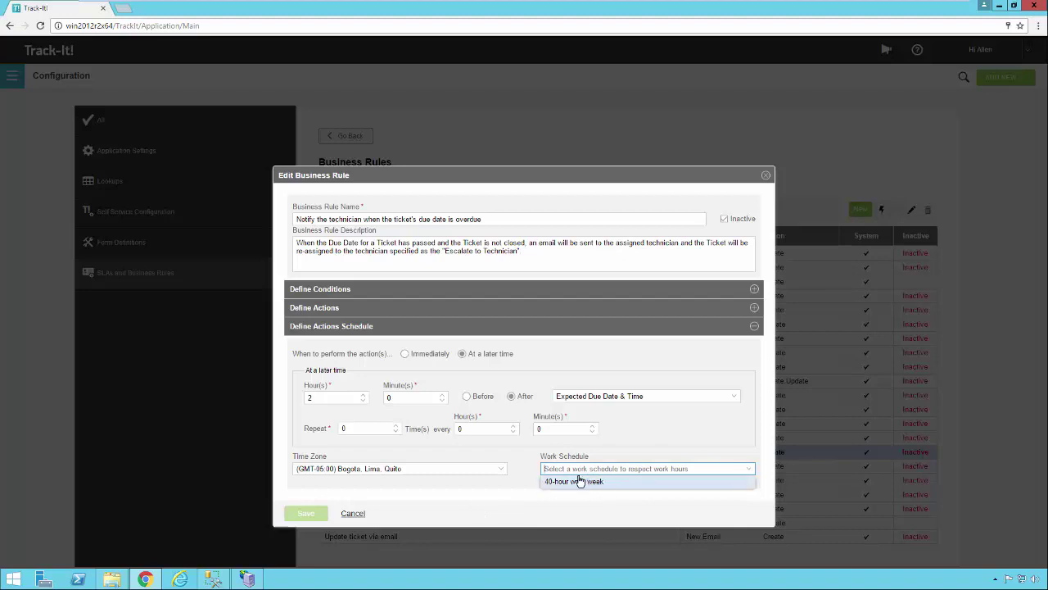
left_click(433, 512)
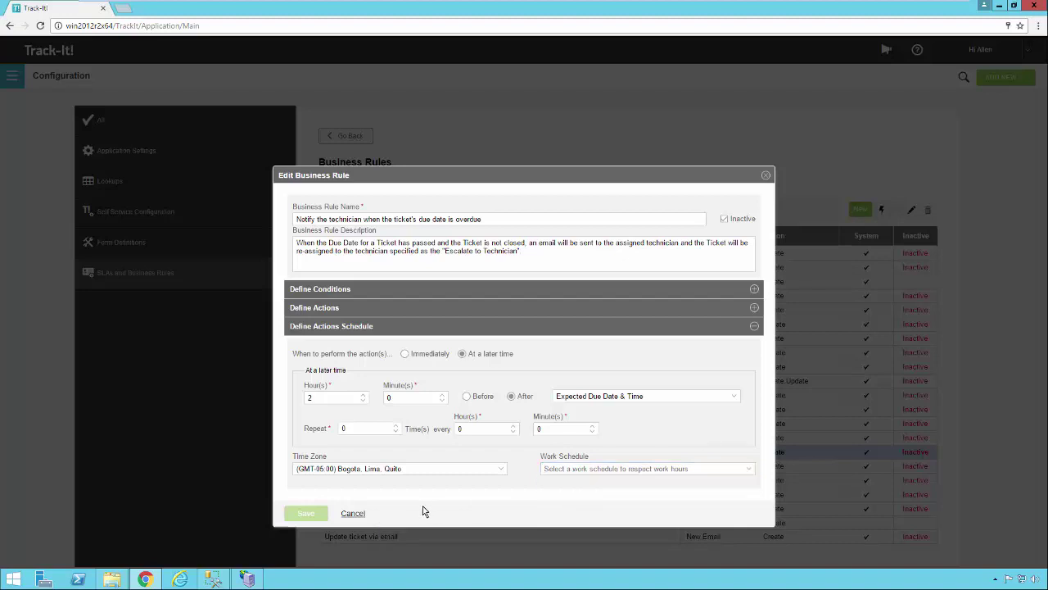
left_click(355, 513)
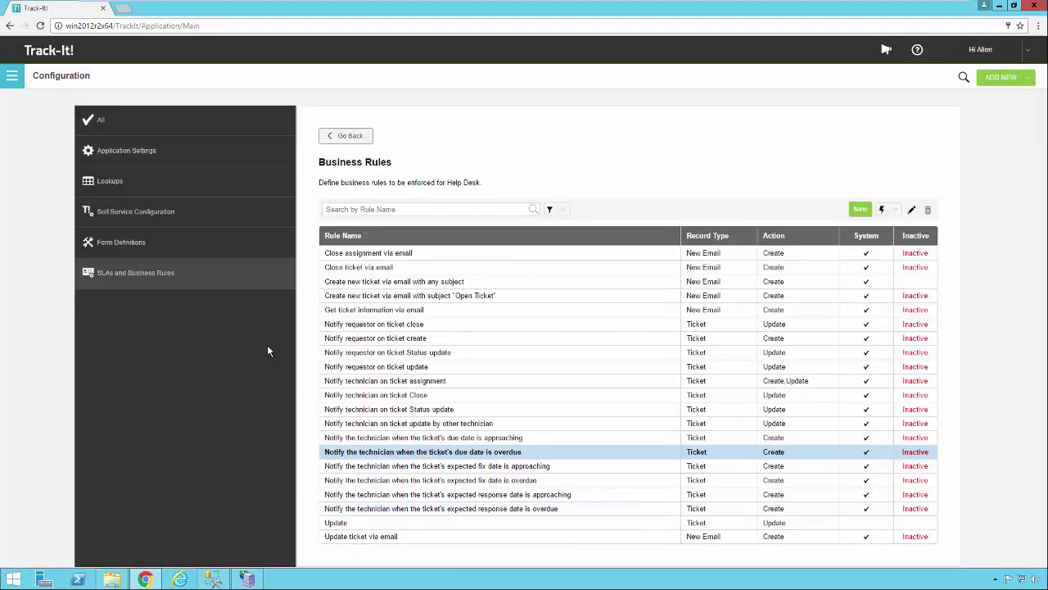
Step: View the Work Schedules list under Operating Hours, and return to the Business Rules list
left_click(131, 133)
left_click(674, 246)
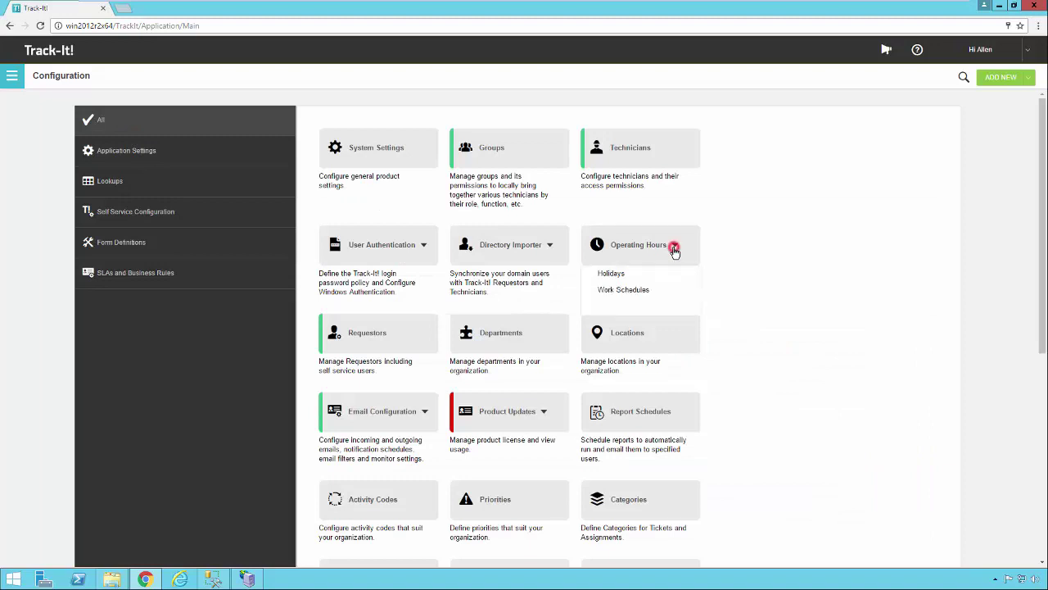
left_click(628, 297)
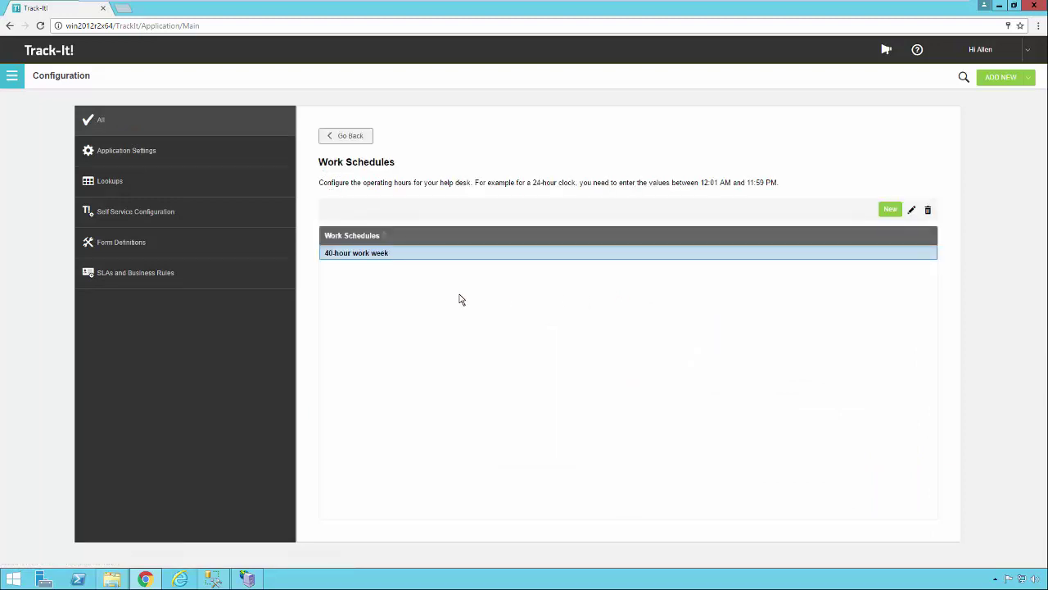
left_click(258, 270)
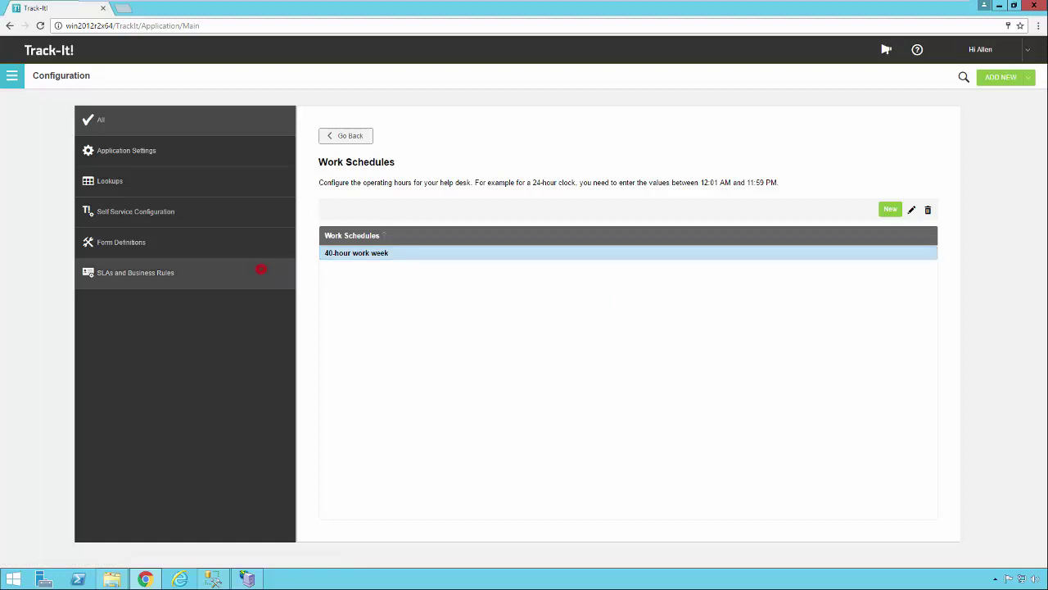
left_click(399, 159)
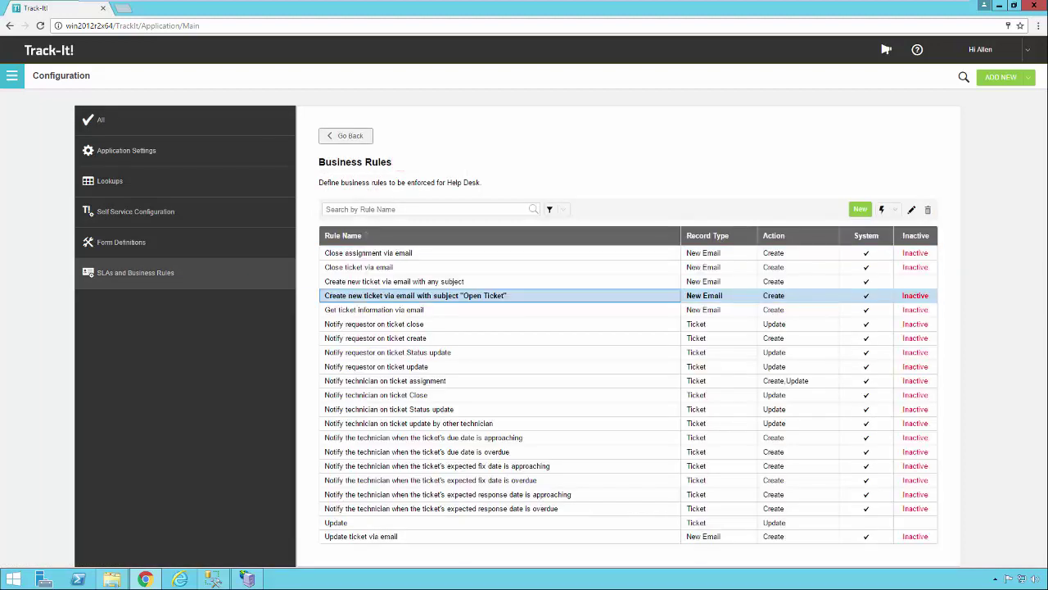